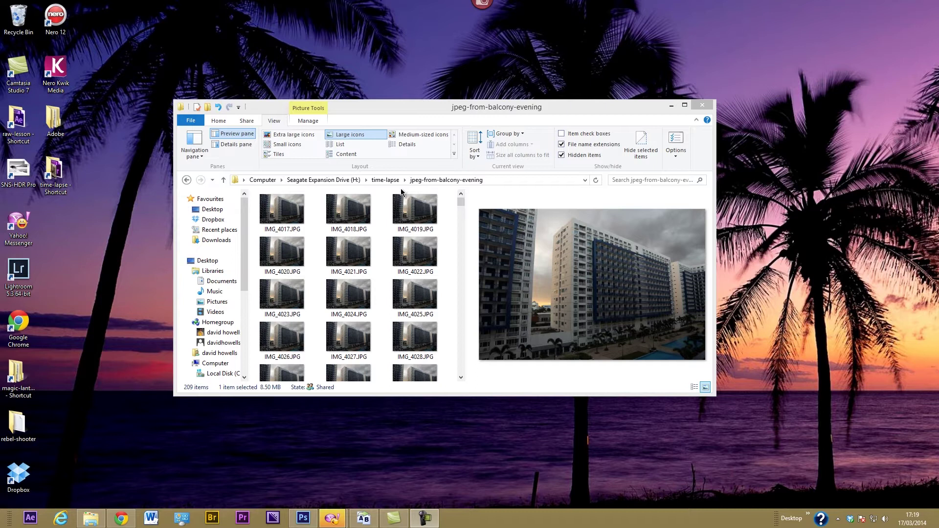
Preview several photos of the time-lapse sequence in the jpeg-from-balcony-evening folder.
left_click(287, 209)
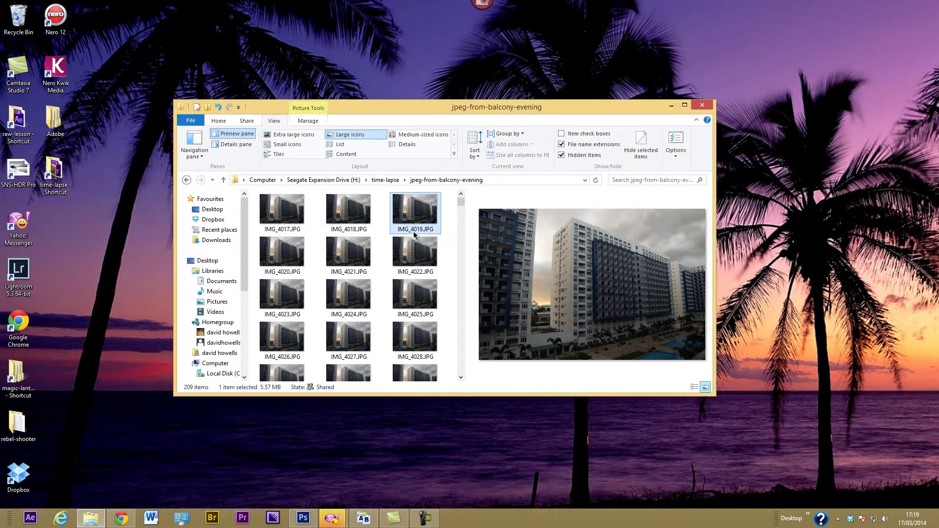
left_click(304, 292)
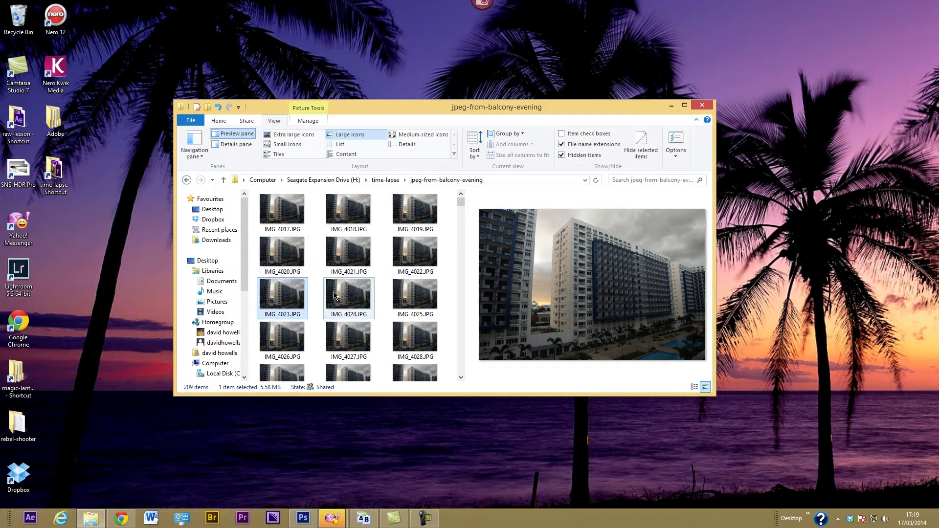
left_click(407, 345)
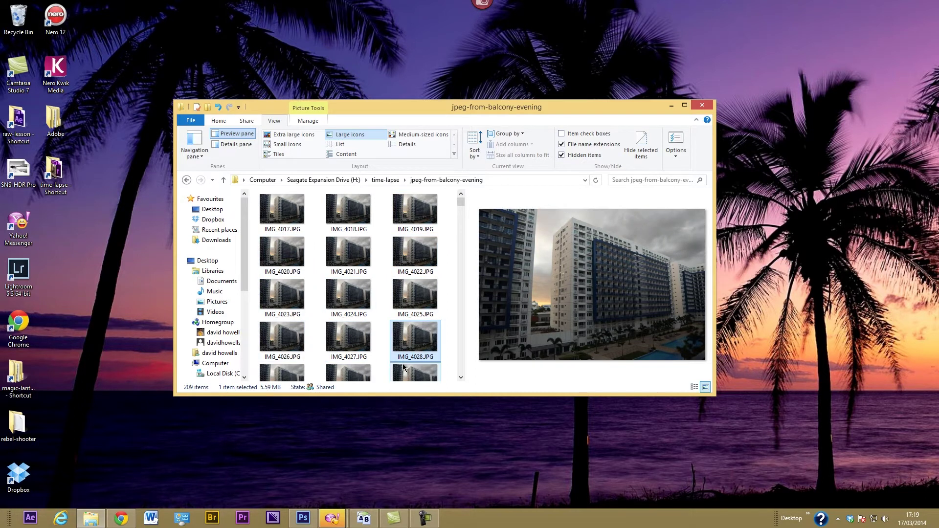
left_click(282, 373)
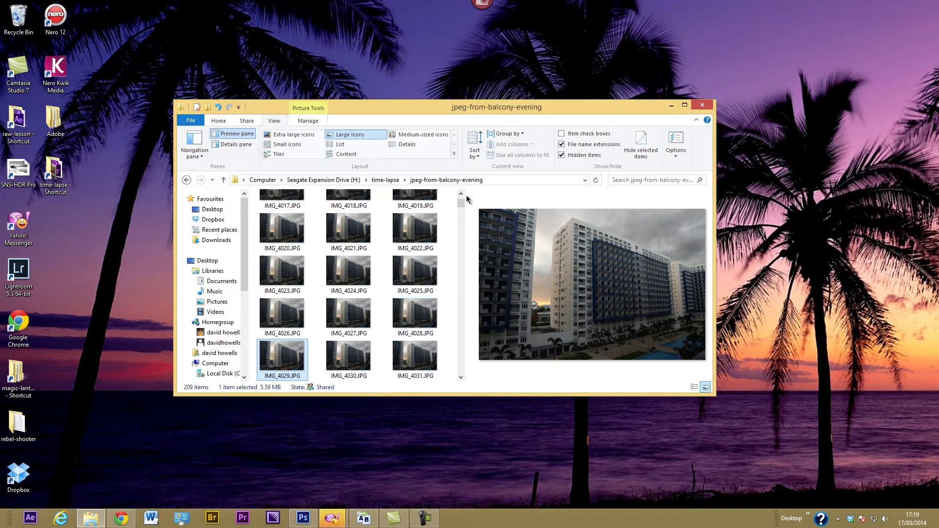
scroll(462, 200, "up", 1)
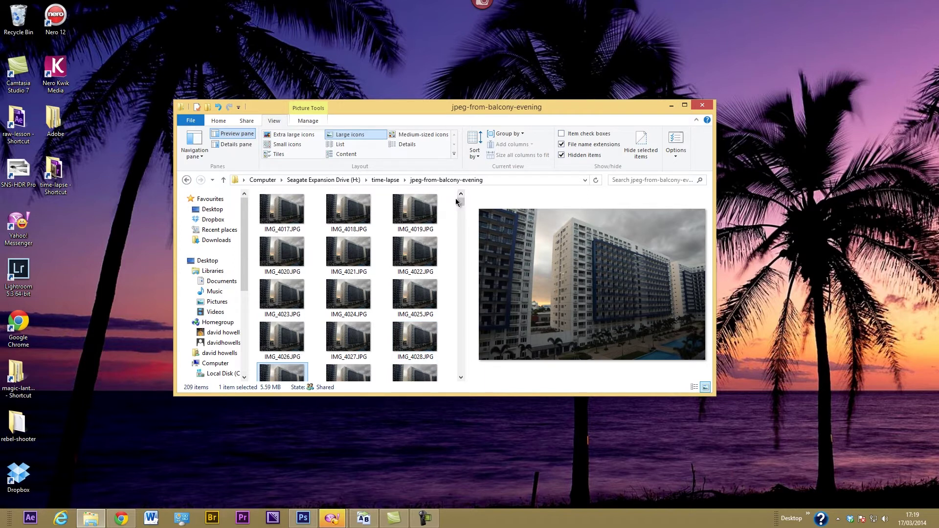
Switch to Photoshop, start opening a file, and browse to the jpeg-from-balcony-evening folder with All Formats shown.
left_click(303, 518)
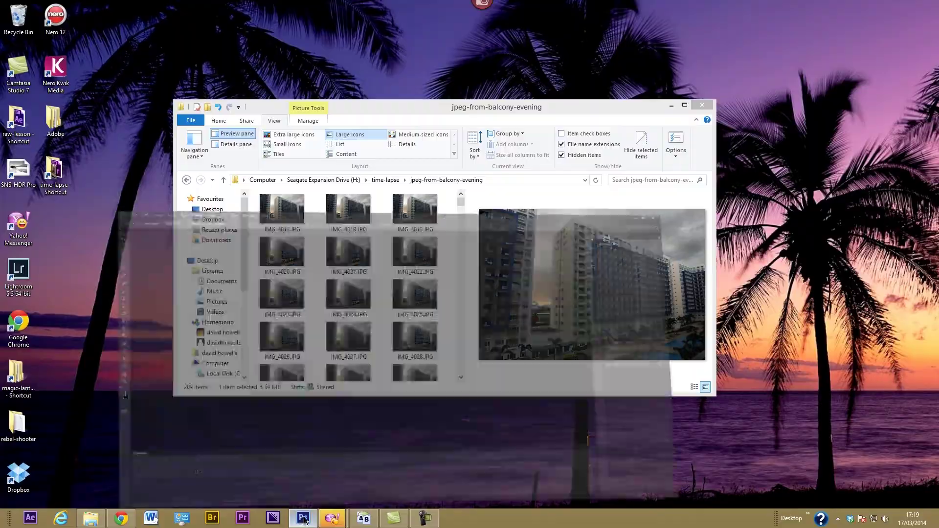
left_click(28, 7)
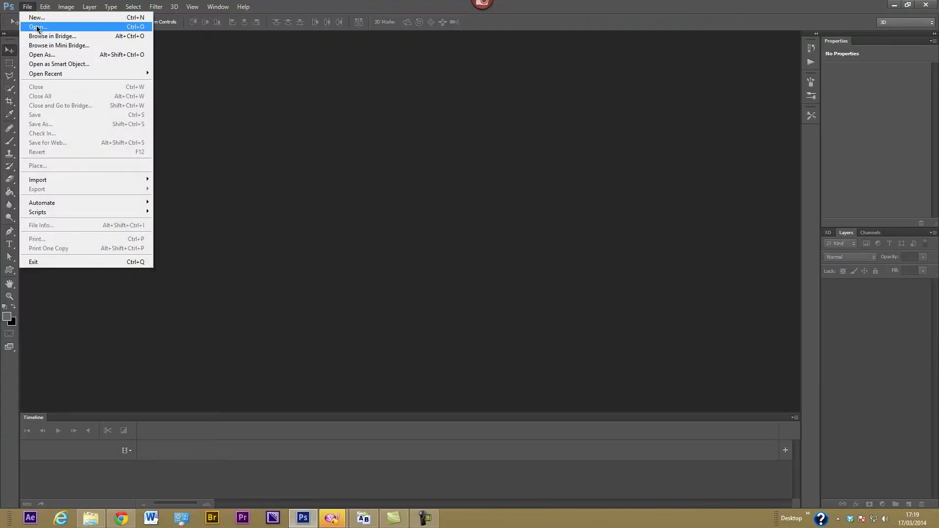
left_click(37, 27)
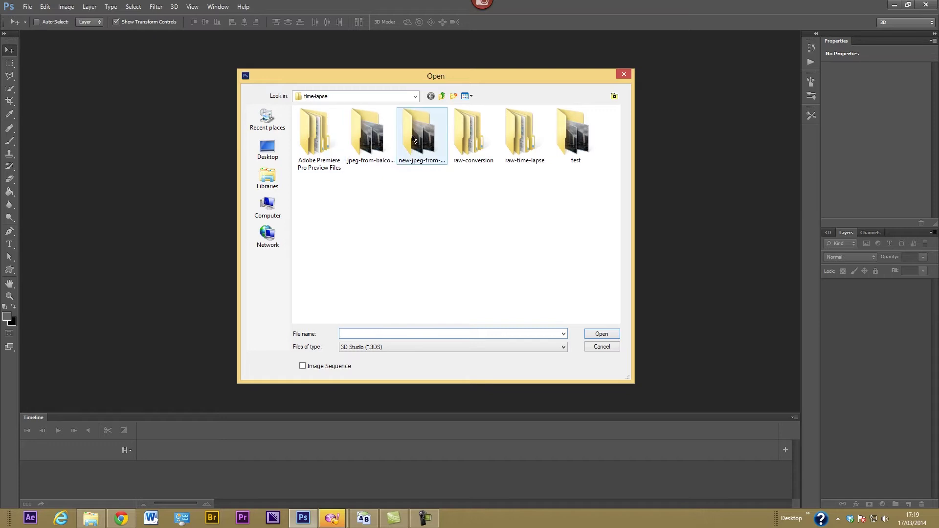
double_click(361, 141)
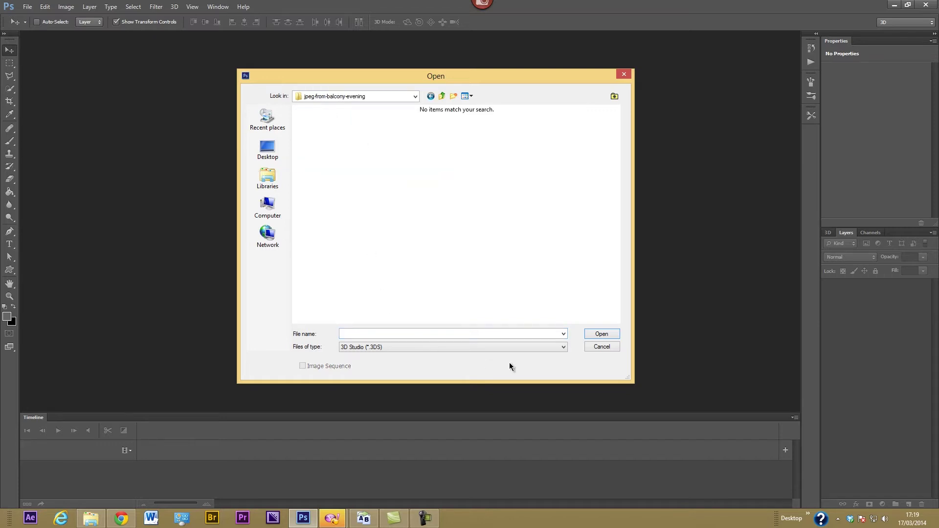
left_click(548, 351)
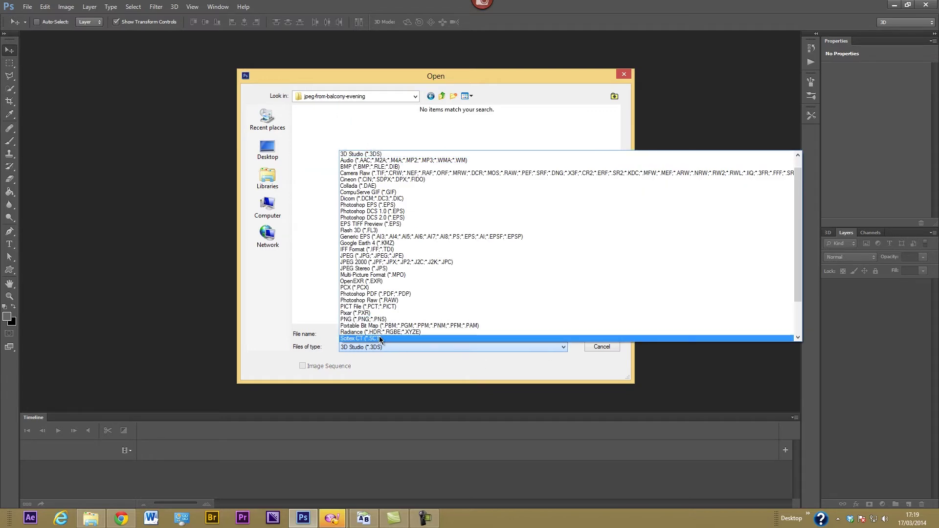
scroll(377, 309, "down", 3)
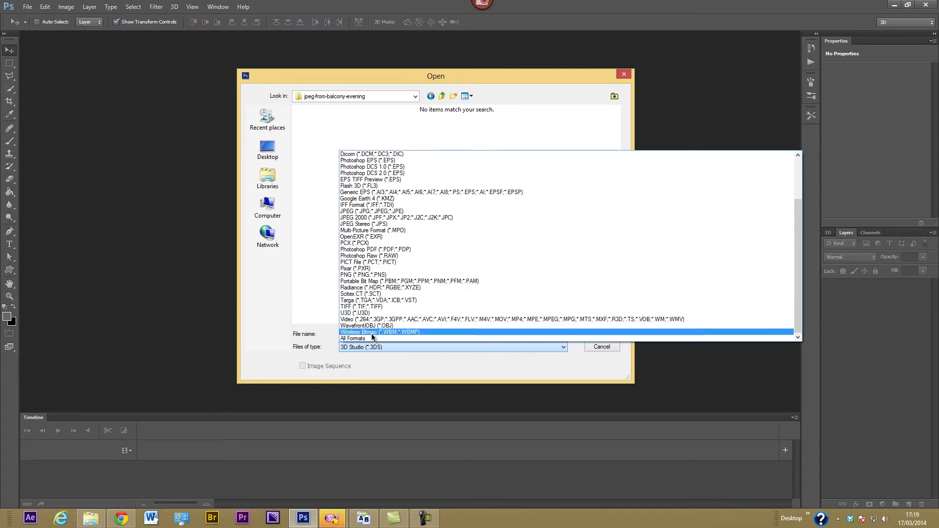
left_click(371, 333)
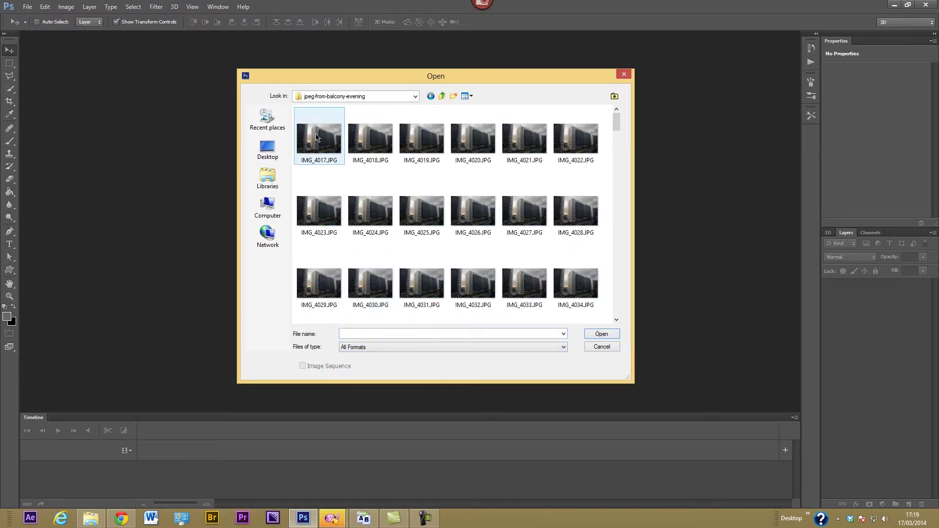
Open IMG_4017.JPG as an image sequence with a frame rate of 24 fps.
left_click(316, 138)
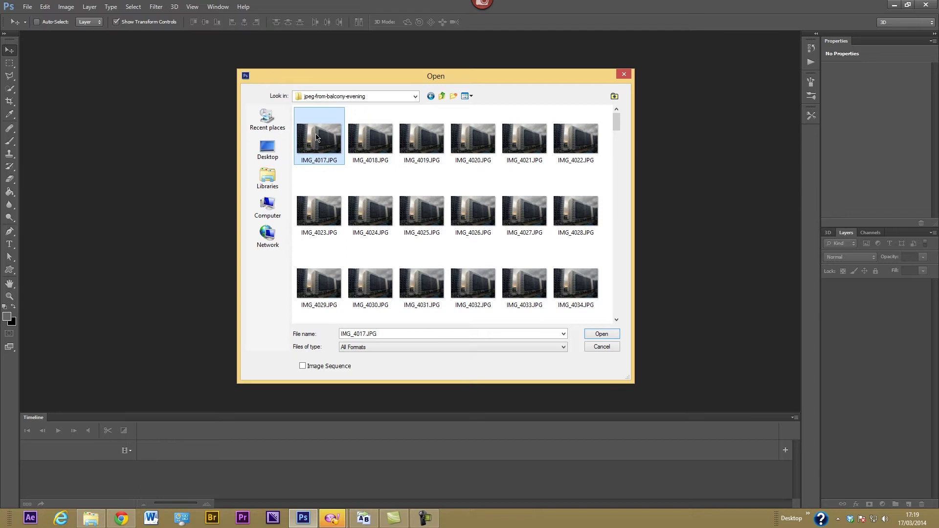
left_click(303, 367)
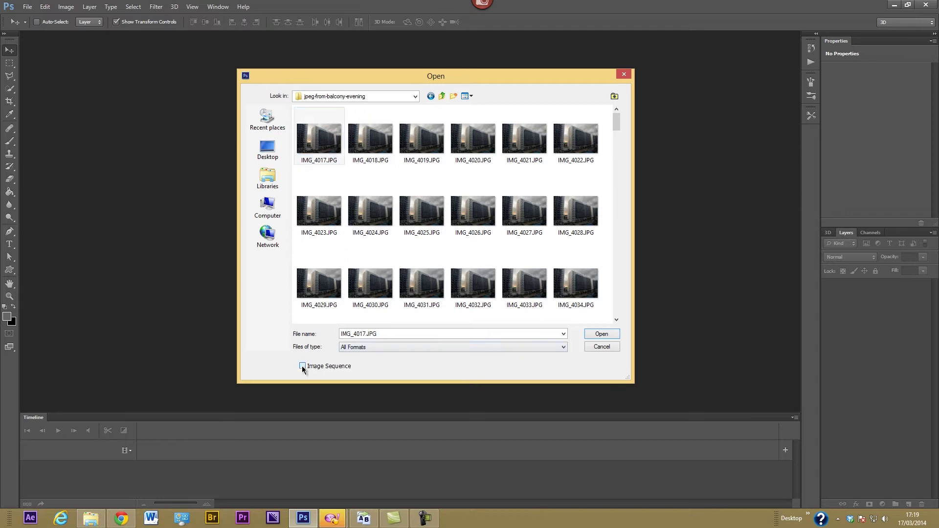
left_click(602, 336)
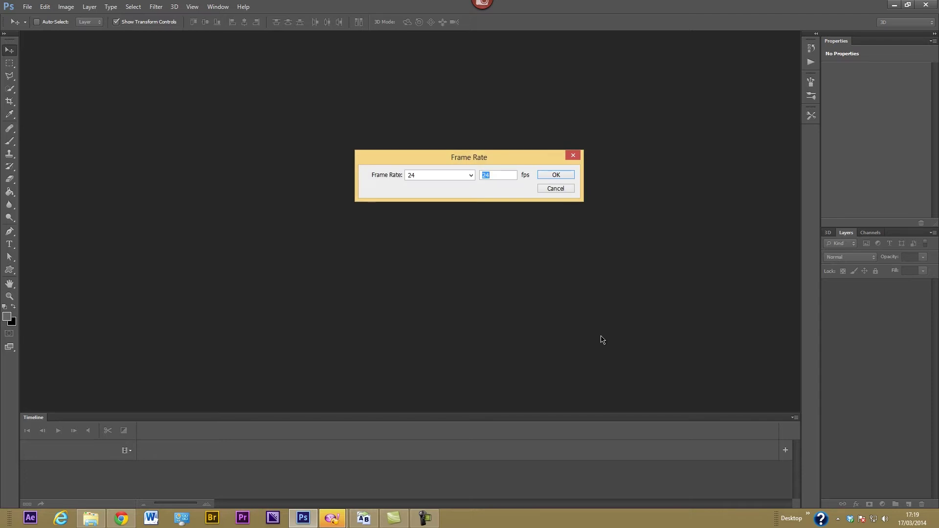
left_click(471, 176)
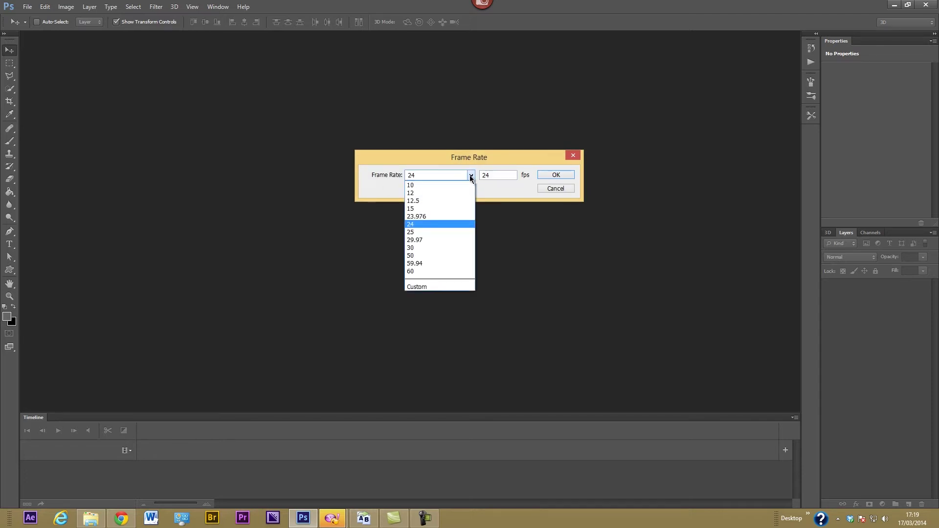
left_click(431, 227)
left_click(563, 176)
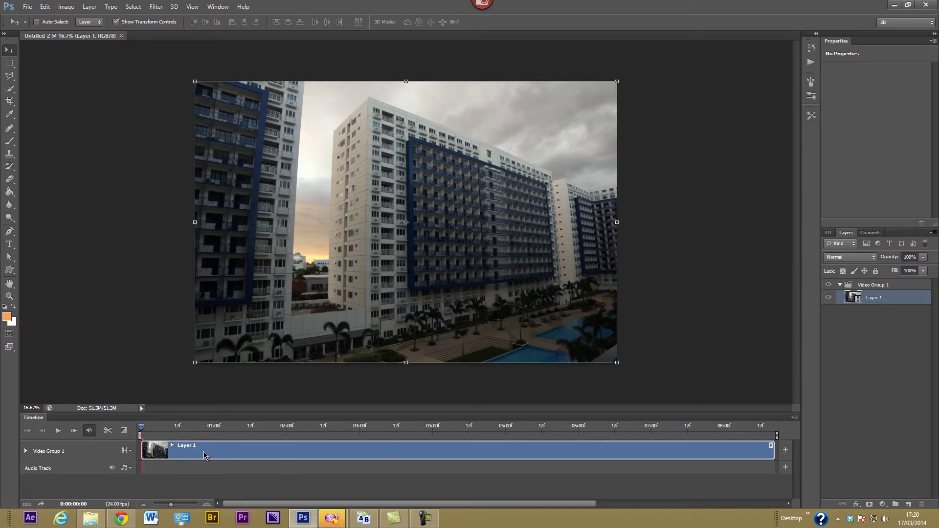
Play back the image sequence on the timeline and stop it.
key("space")
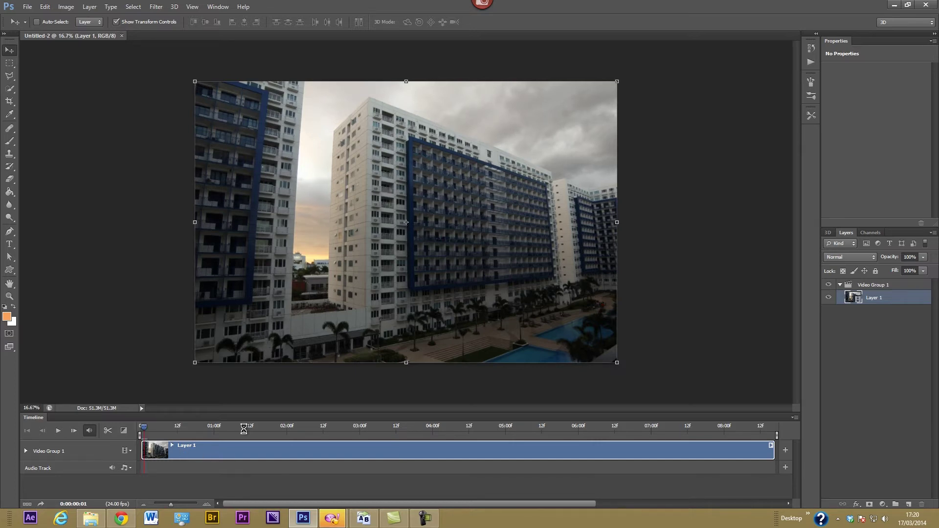
left_click(59, 432)
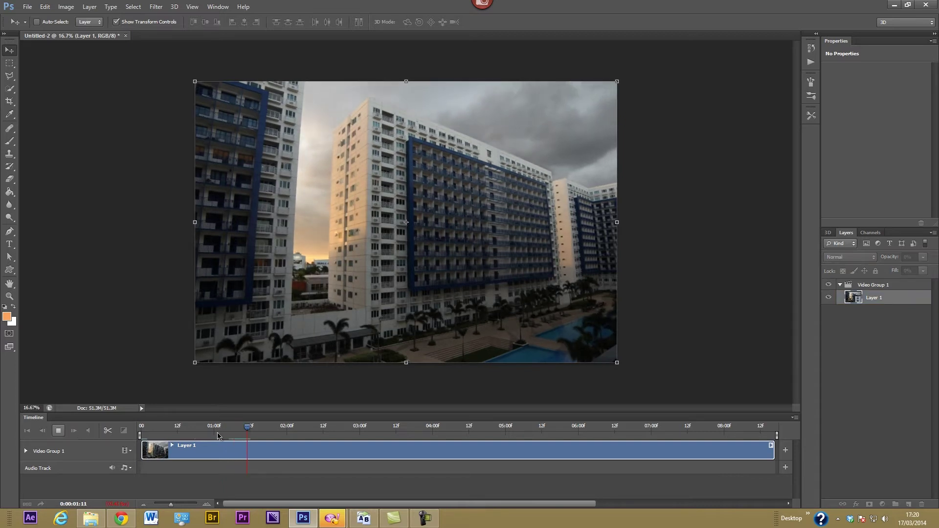
left_click(59, 433)
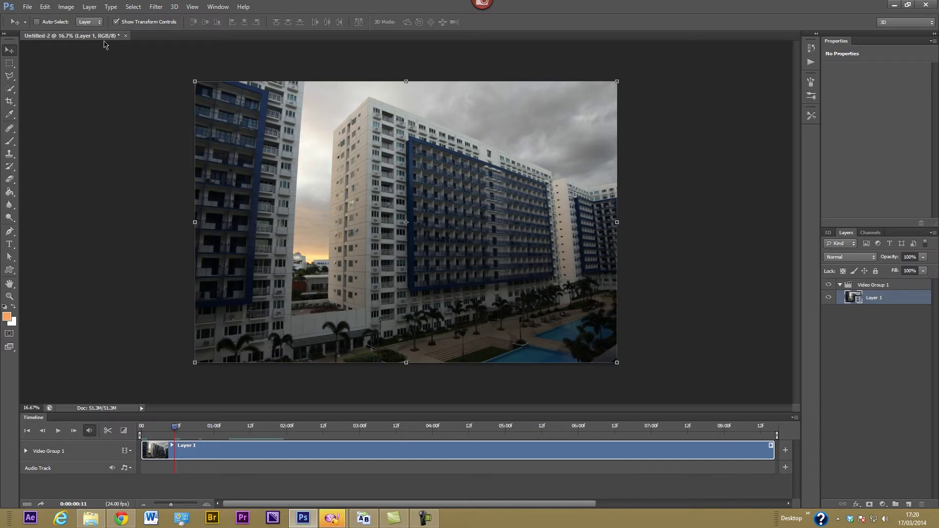
Apply a Shadows/Highlights adjustment to Layer 1 with shadows at 26% and highlights at 100%.
left_click(66, 7)
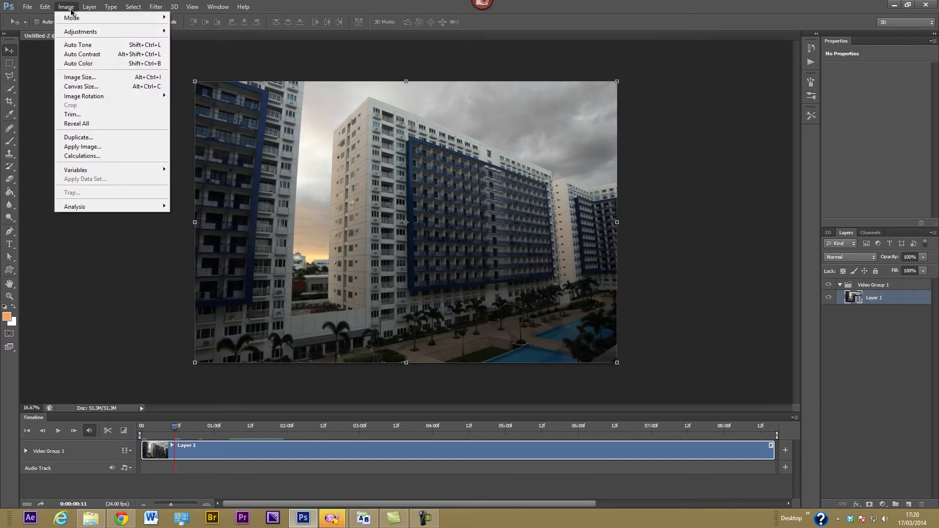
mouse_move(83, 31)
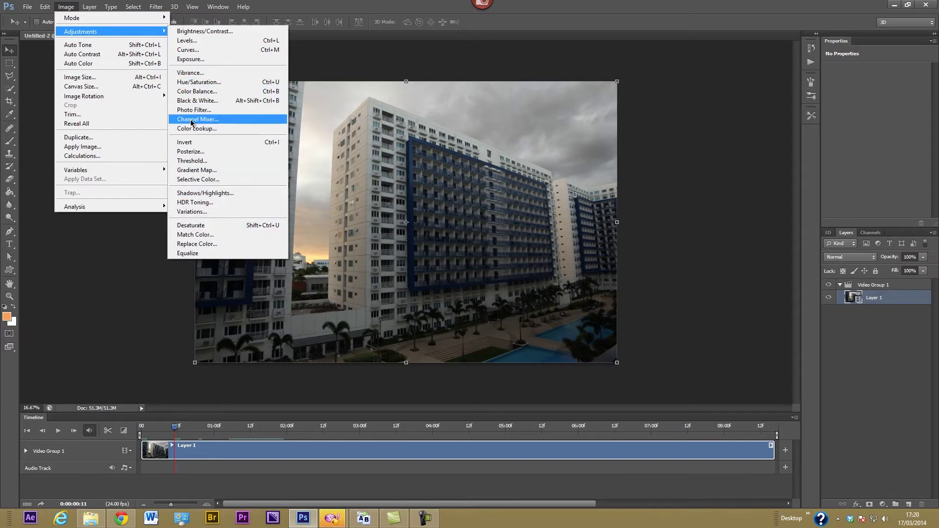
left_click(198, 194)
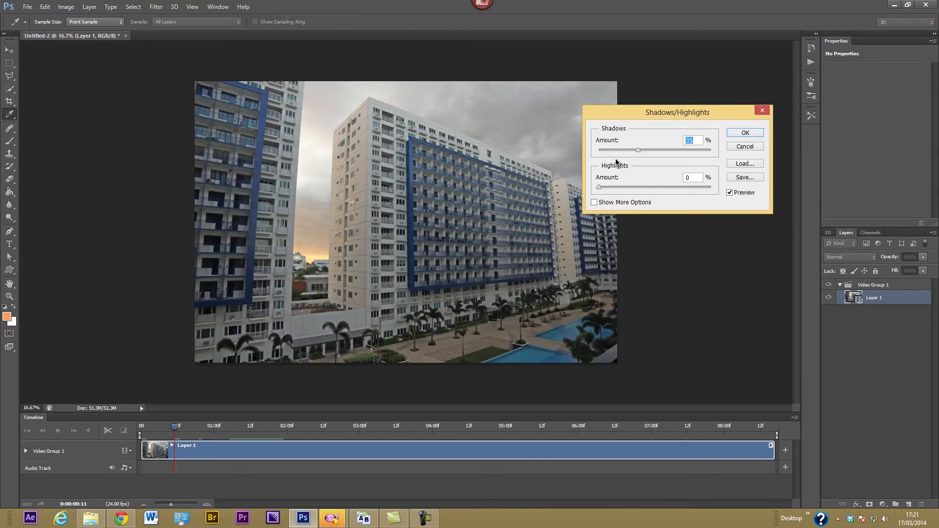
left_click_drag(636, 149, 610, 153)
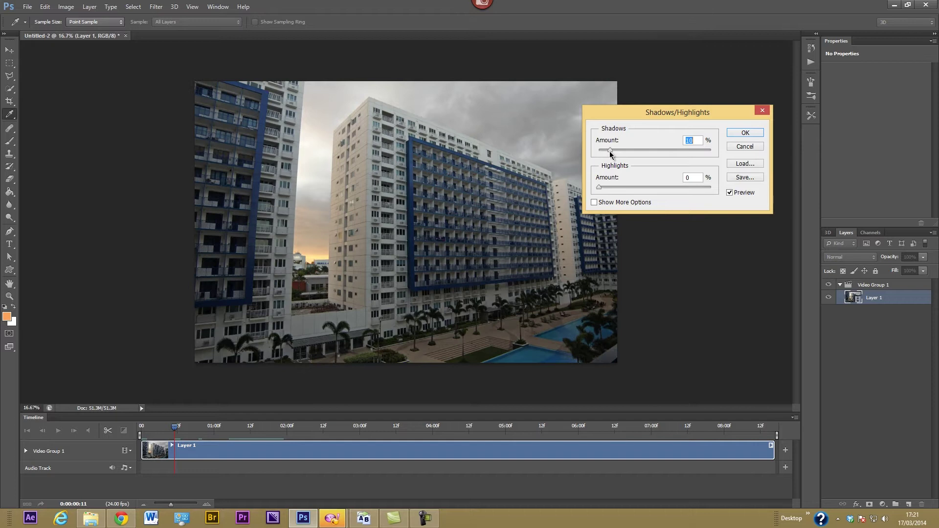
left_click_drag(600, 188, 694, 191)
left_click_drag(610, 150, 628, 151)
left_click_drag(695, 187, 728, 189)
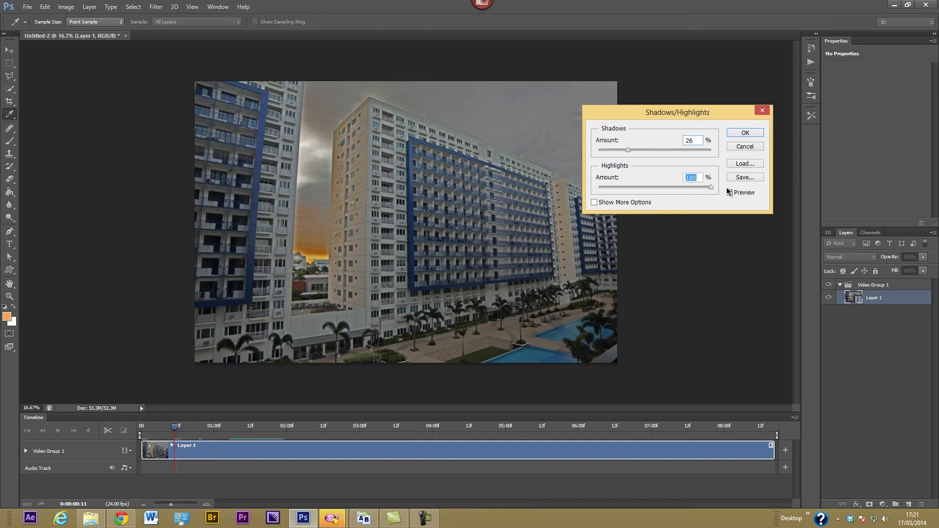
left_click(739, 133)
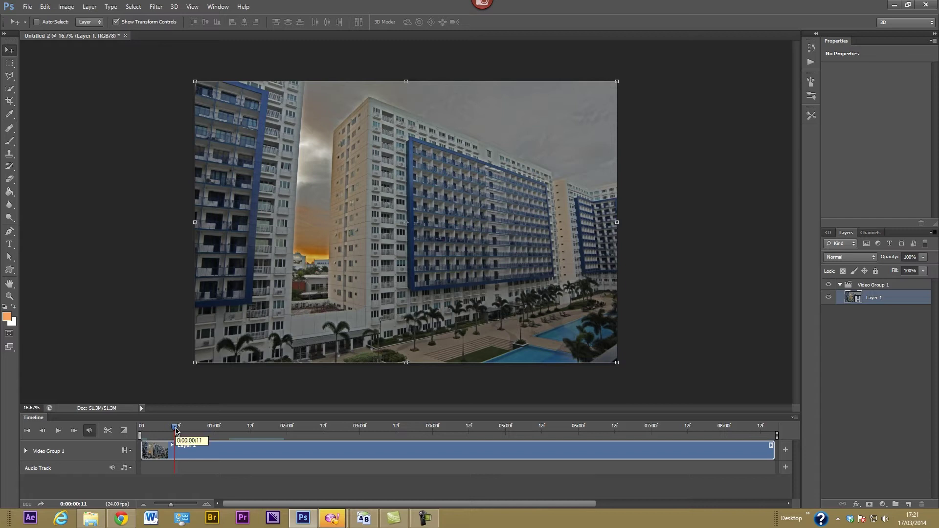
Step through the frames around 0:00:00:11 to check which ones carry the Shadows/Highlights adjustment.
left_click_drag(177, 430, 179, 431)
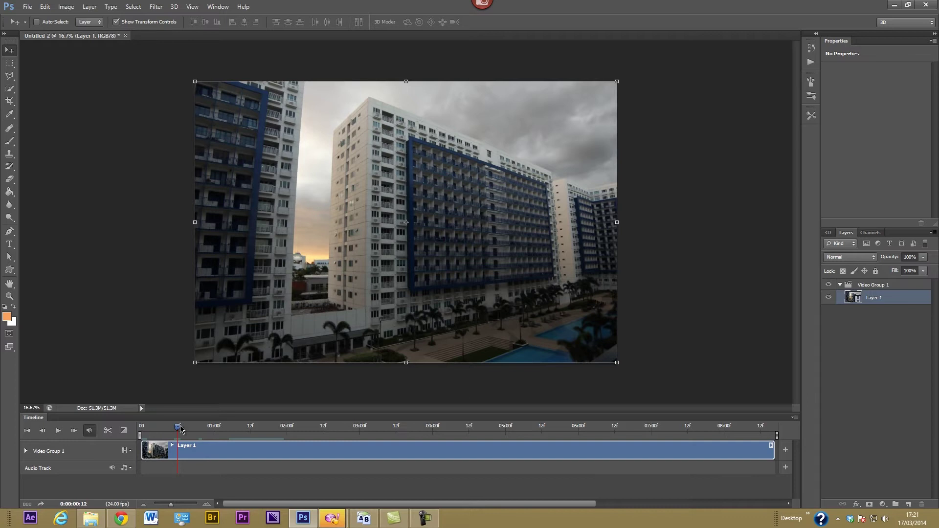
key("Left")
key("Left")
key("Left")
key("Left")
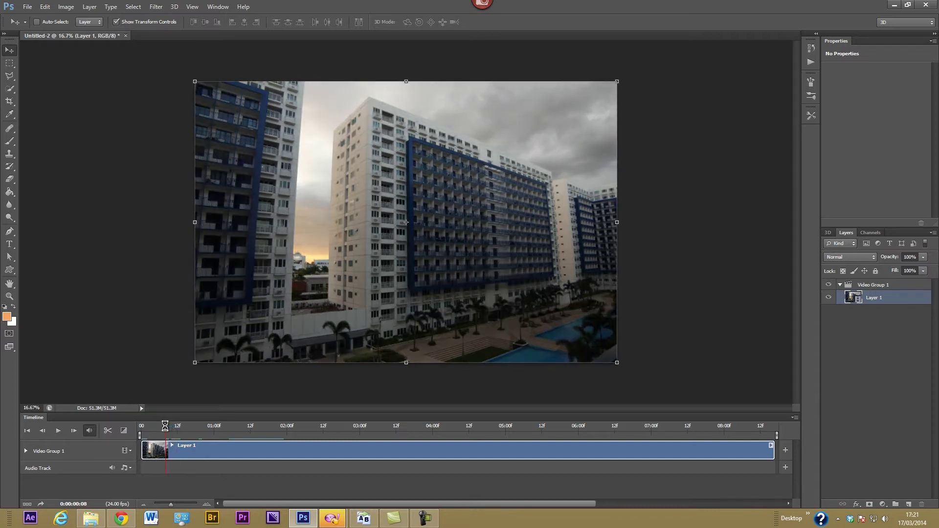
left_click(178, 428)
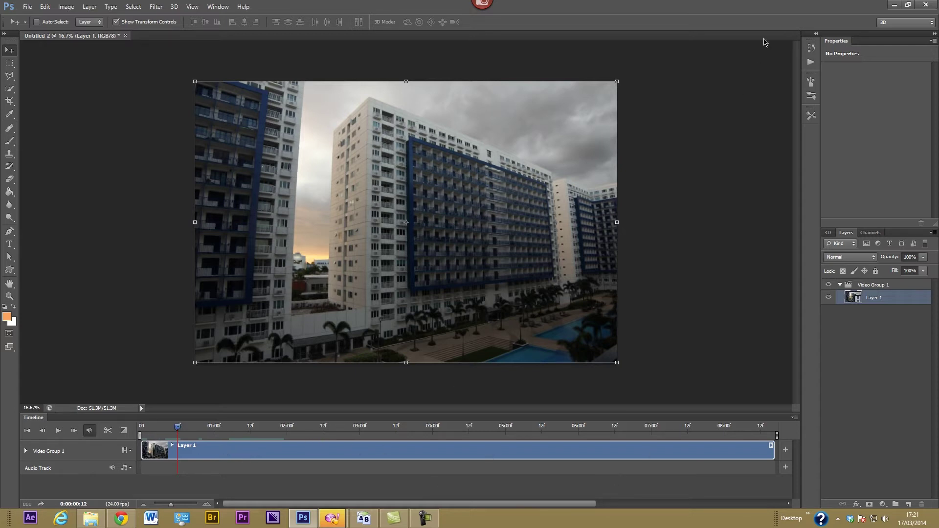
Revert the document to its opened snapshot in the history and convert Layer 1 to a Smart Object.
left_click(812, 51)
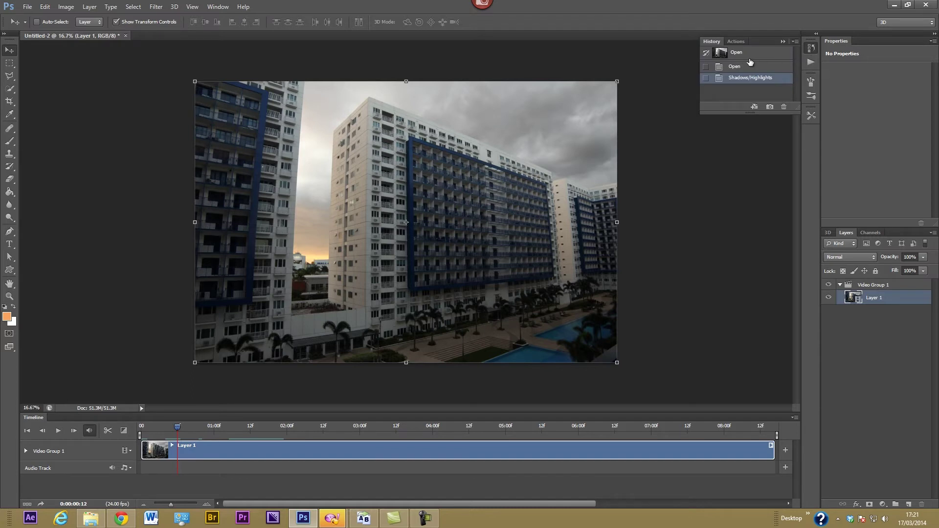
left_click(734, 57)
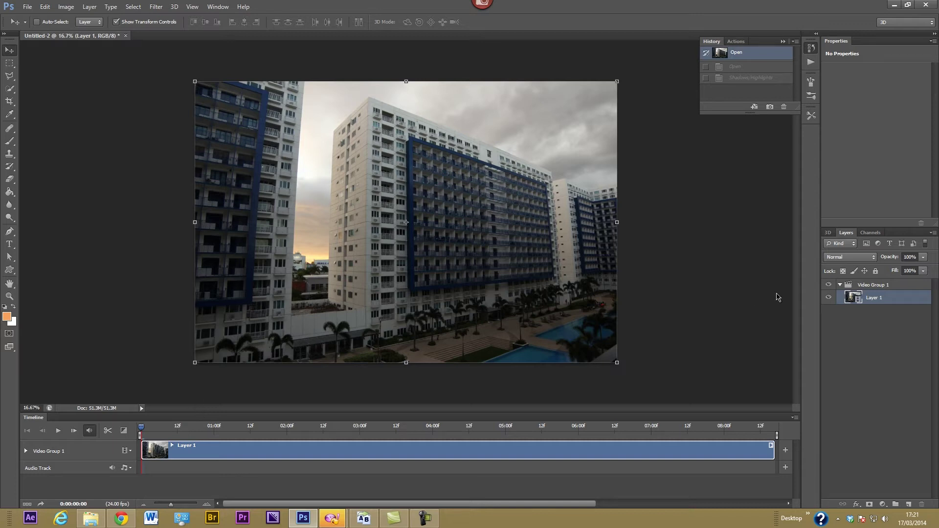
right_click(877, 300)
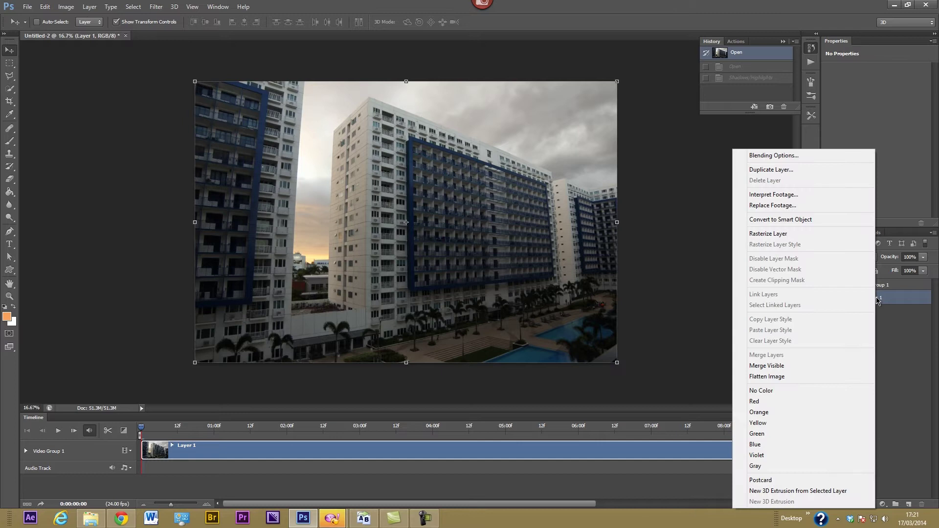
left_click(796, 224)
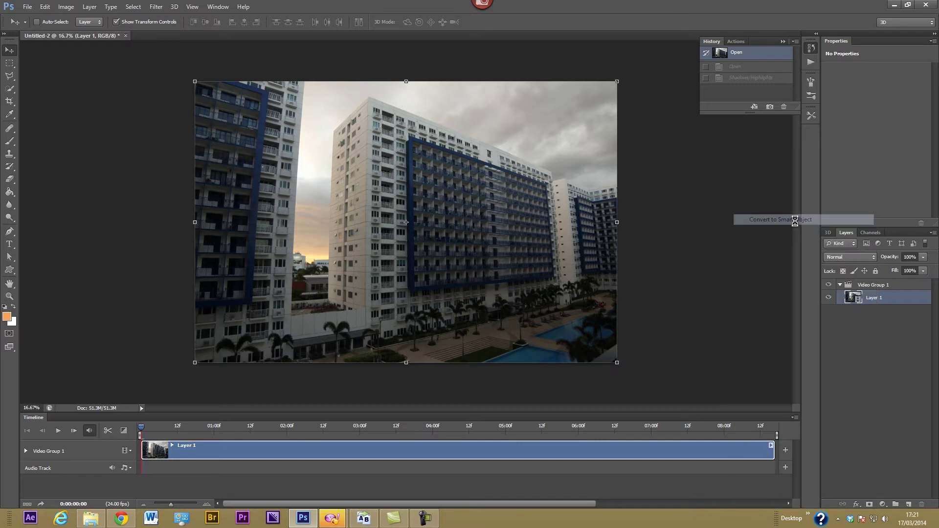
left_click(90, 7)
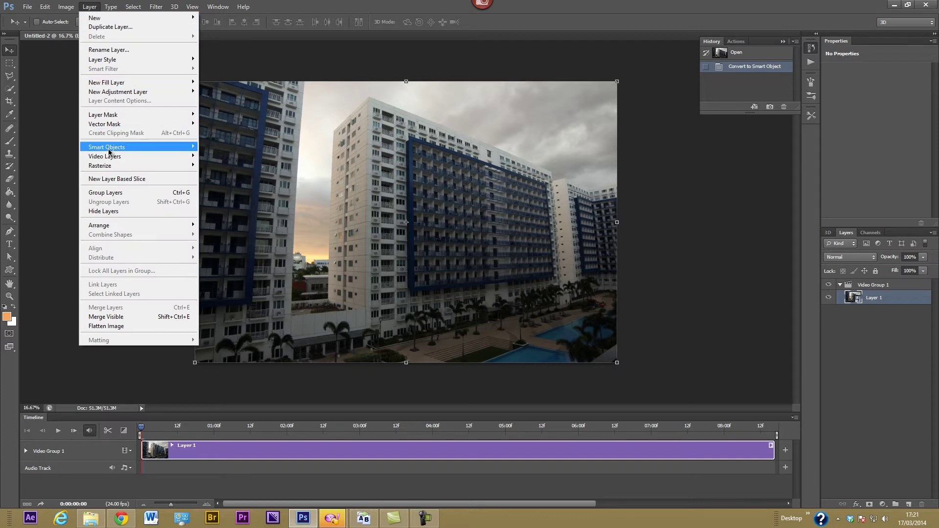
mouse_move(142, 149)
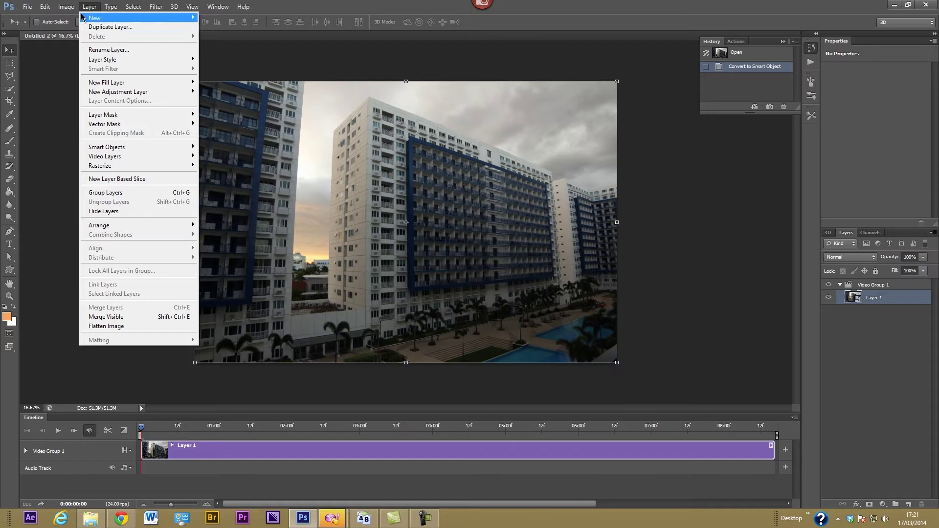
Apply a Shadows/Highlights adjustment to the Layer 1 Smart Object with shadows at 10% and highlights at about 86%.
mouse_move(58, 10)
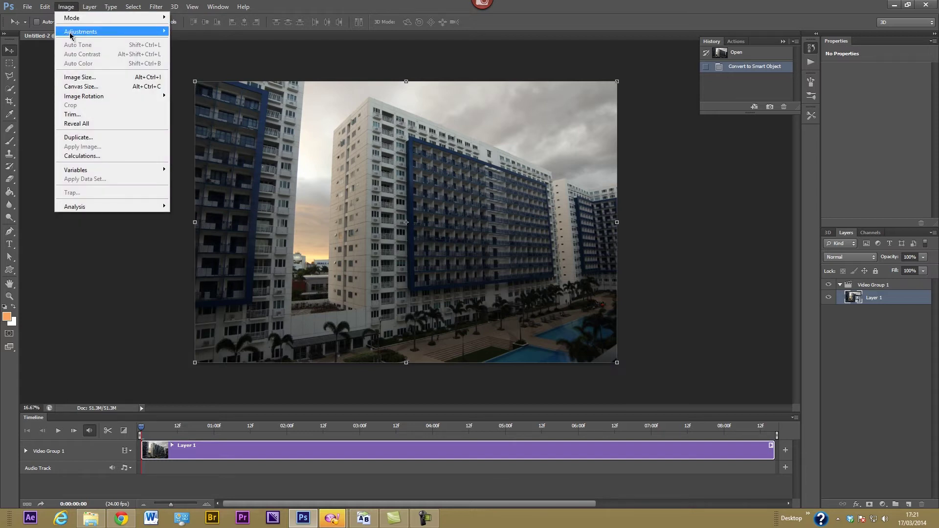
mouse_move(72, 31)
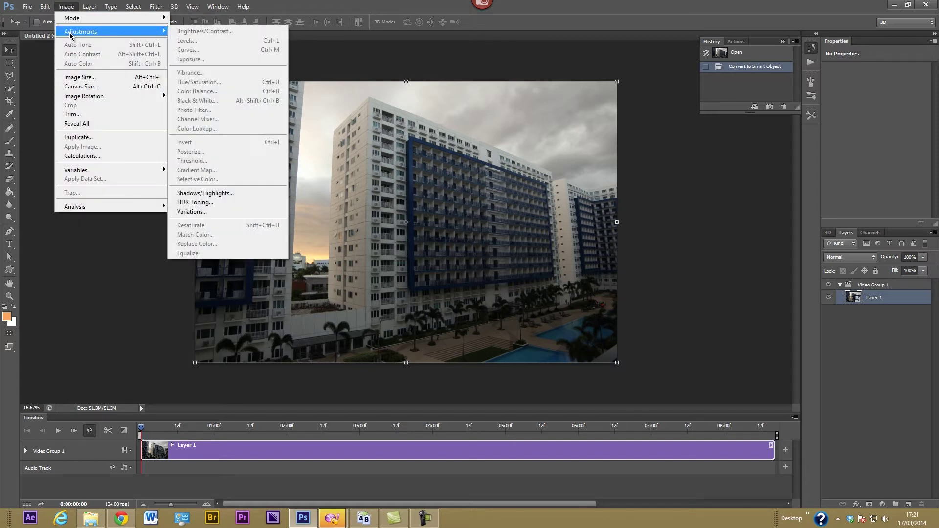
left_click(213, 193)
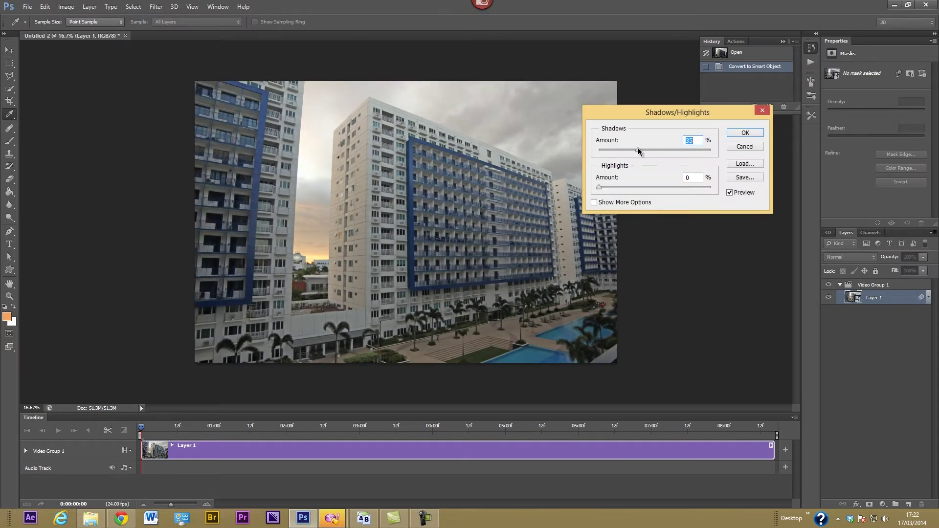
left_click_drag(638, 151, 610, 151)
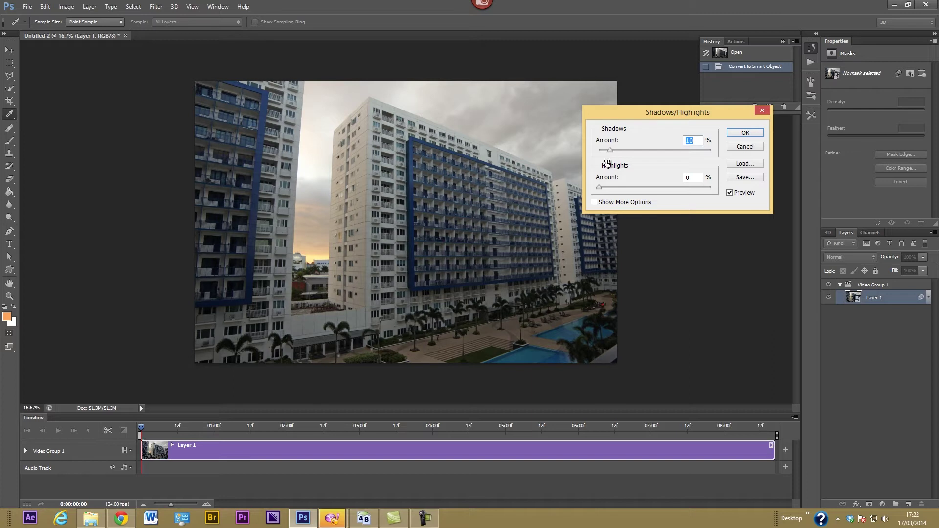
left_click_drag(603, 188, 695, 192)
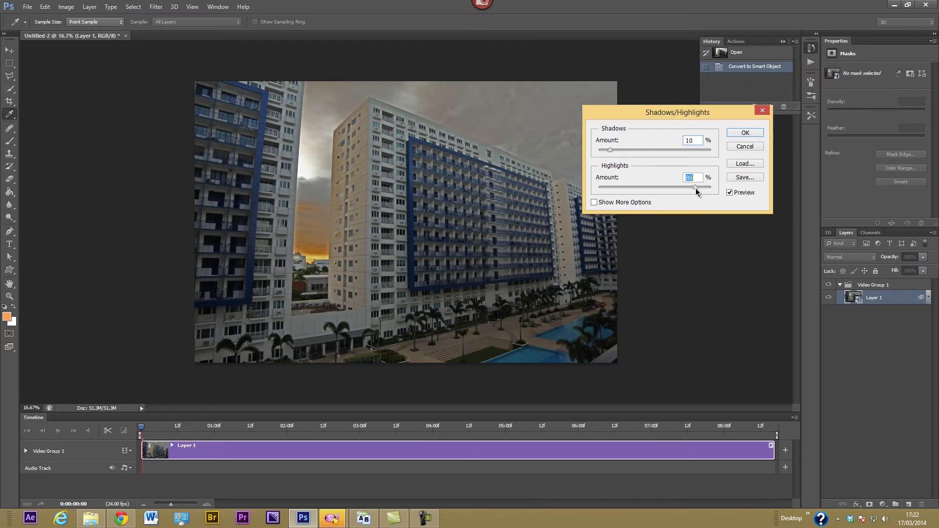
left_click(745, 133)
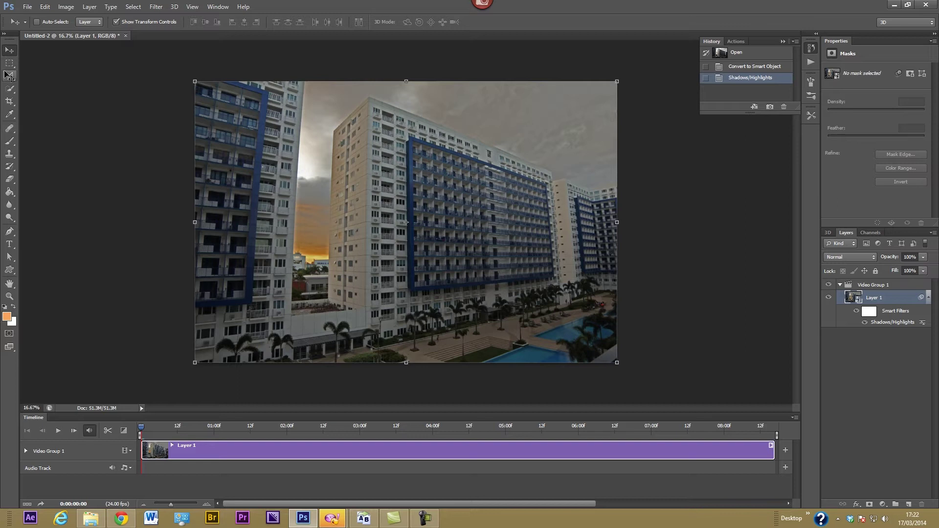
left_click(69, 7)
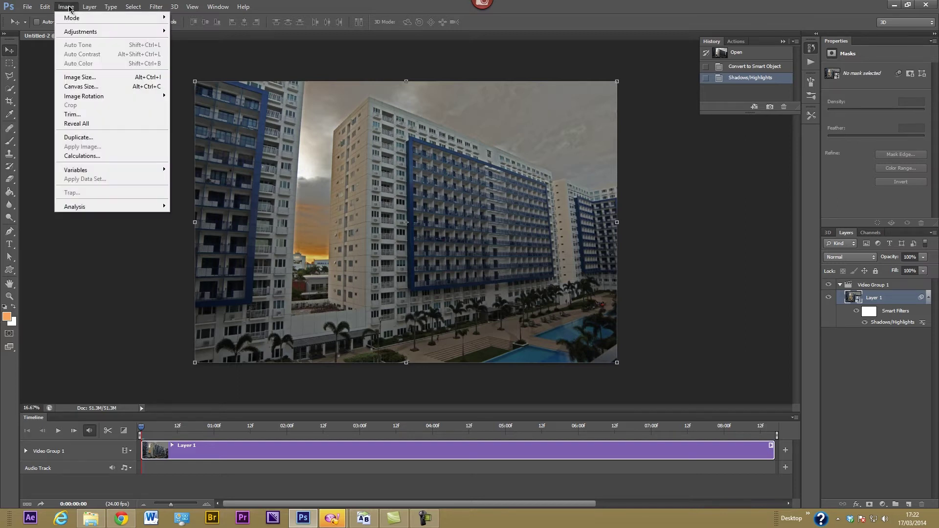
mouse_move(93, 31)
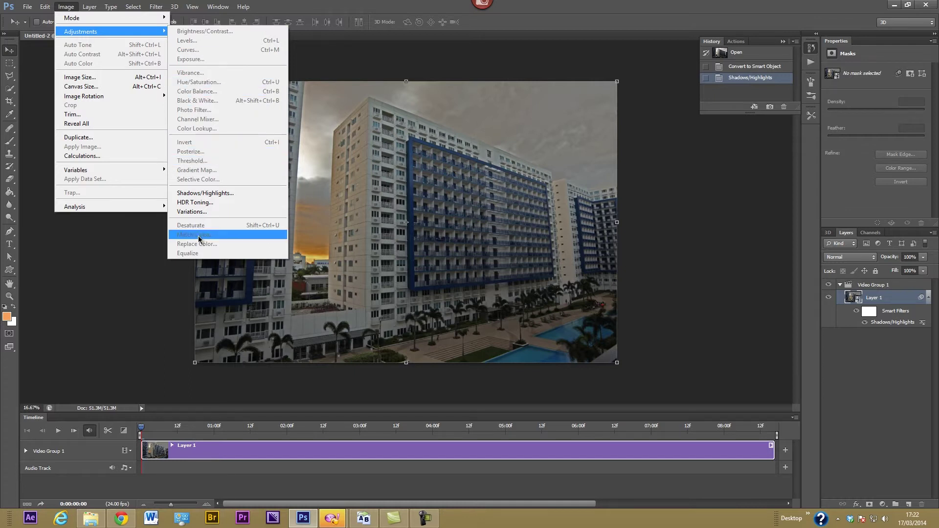
left_click(221, 405)
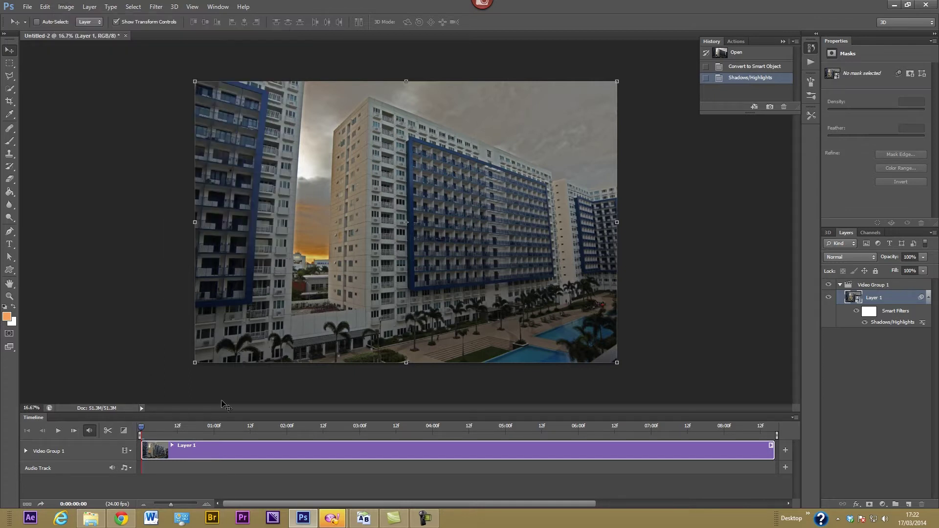
Add a Curves adjustment layer clipped to Layer 1, shaped as a gentle S-curve through input 72, output 65 and input 185, output 196.
left_click(92, 7)
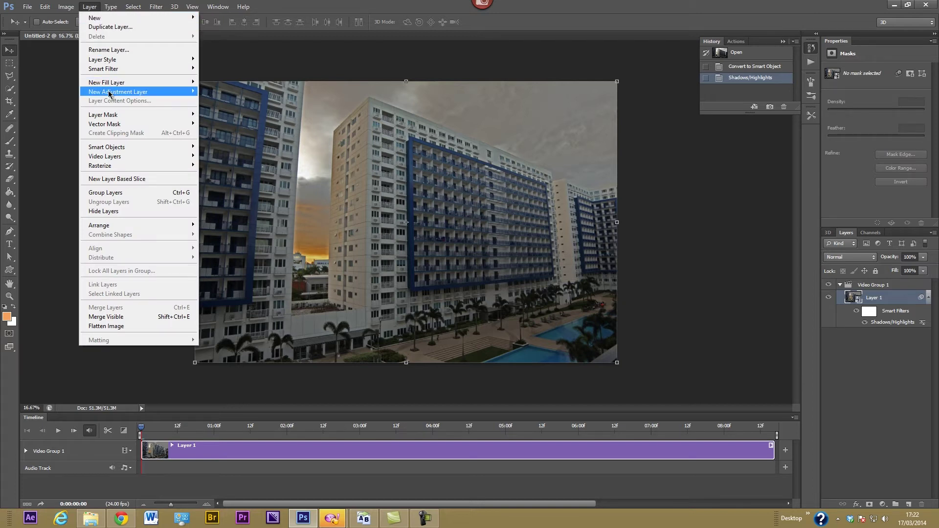
mouse_move(108, 92)
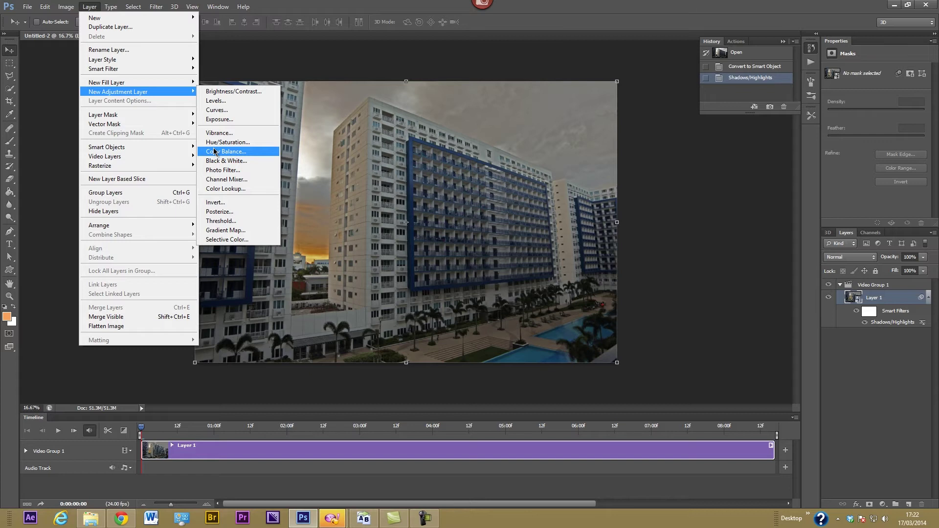
left_click(216, 111)
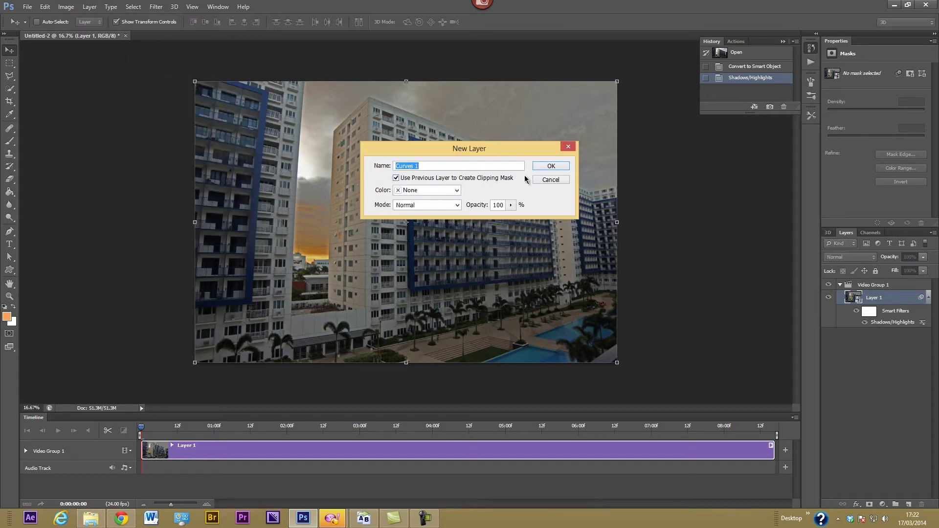
left_click(550, 167)
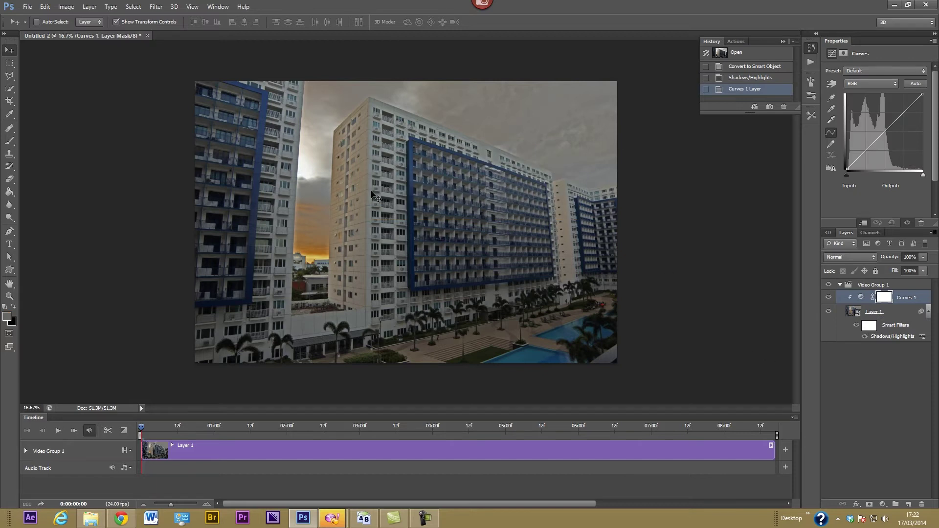
left_click(902, 112)
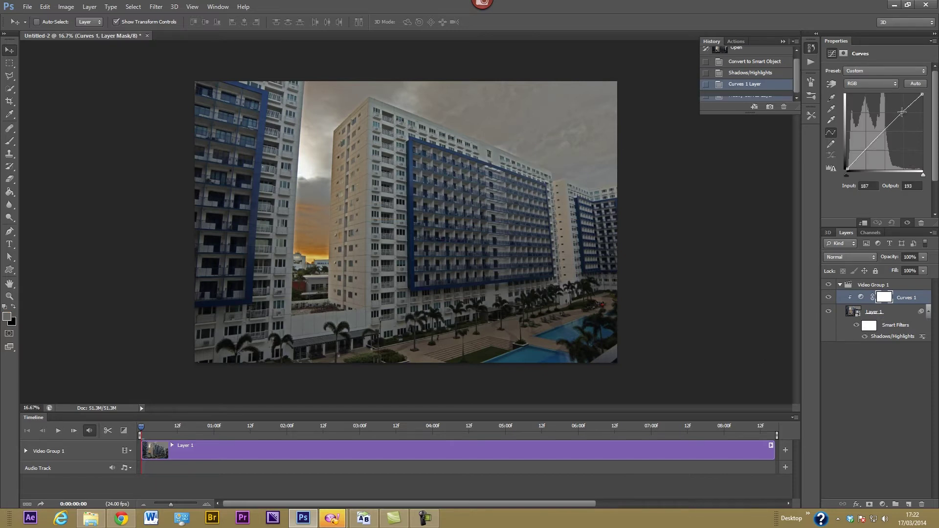
left_click(868, 149)
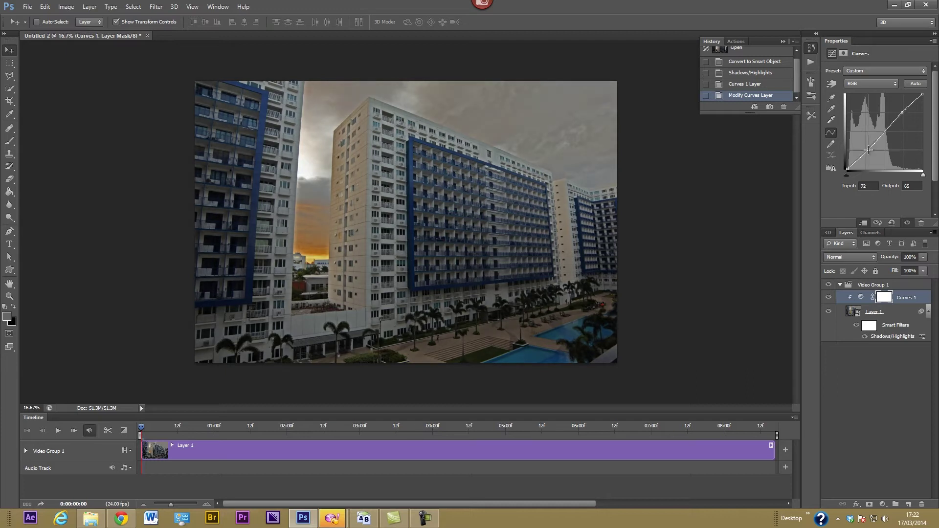
left_click(902, 112)
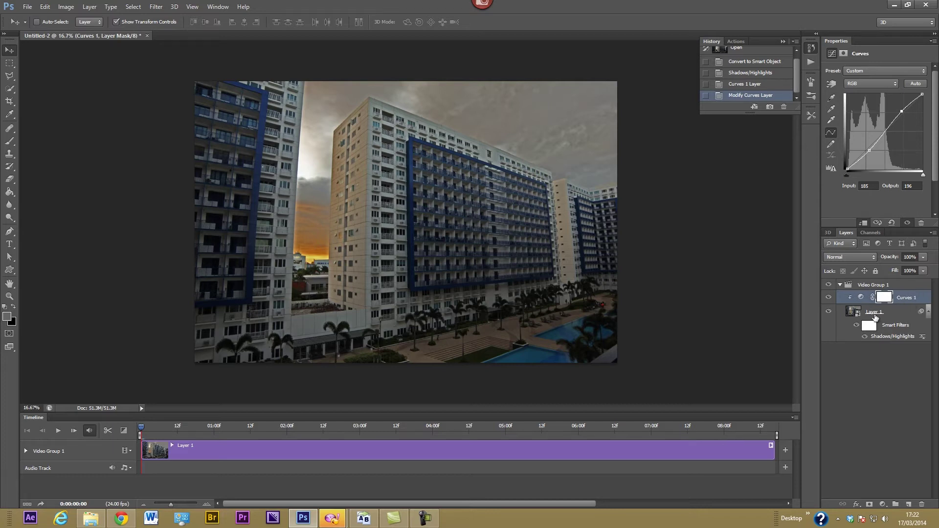
Add a clipped Vibrance adjustment layer above Curves 1 with vibrance at +36 and saturation at -9.
left_click(89, 8)
mouse_move(121, 93)
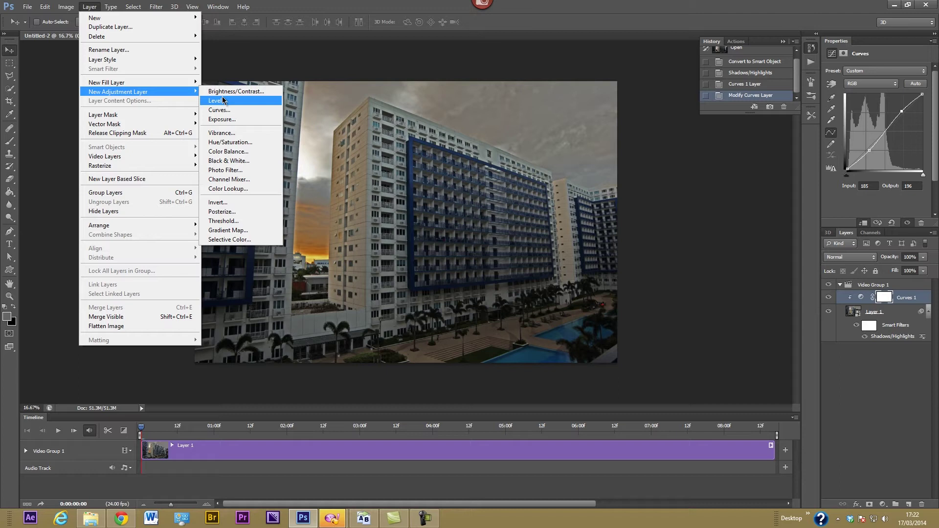
left_click(223, 133)
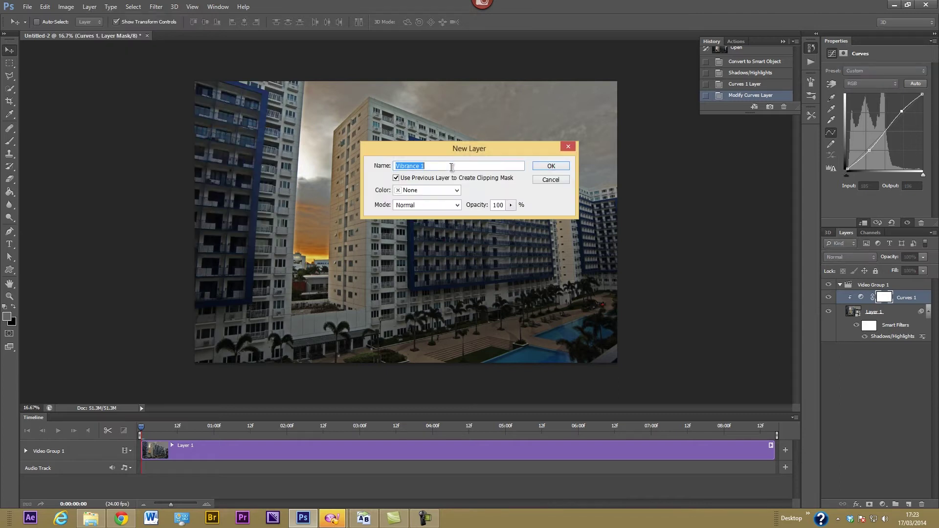
left_click(552, 168)
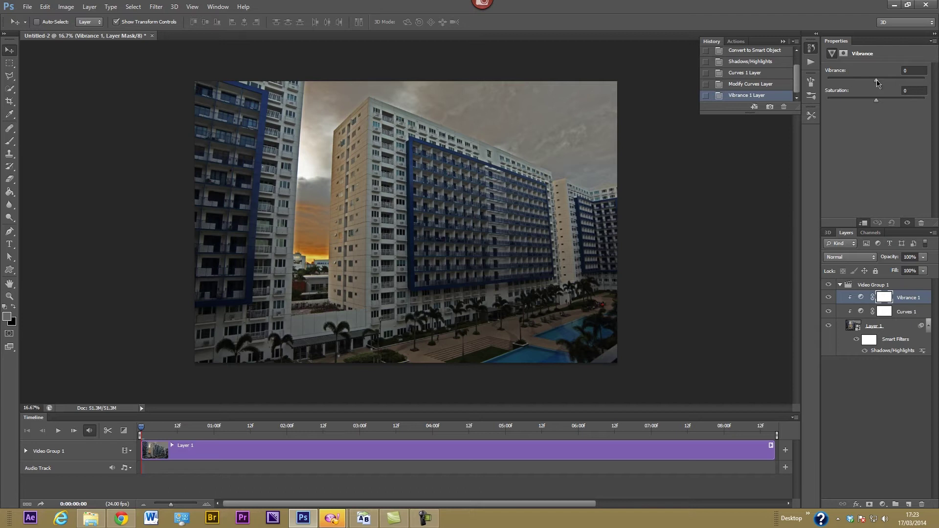
left_click_drag(878, 83, 893, 84)
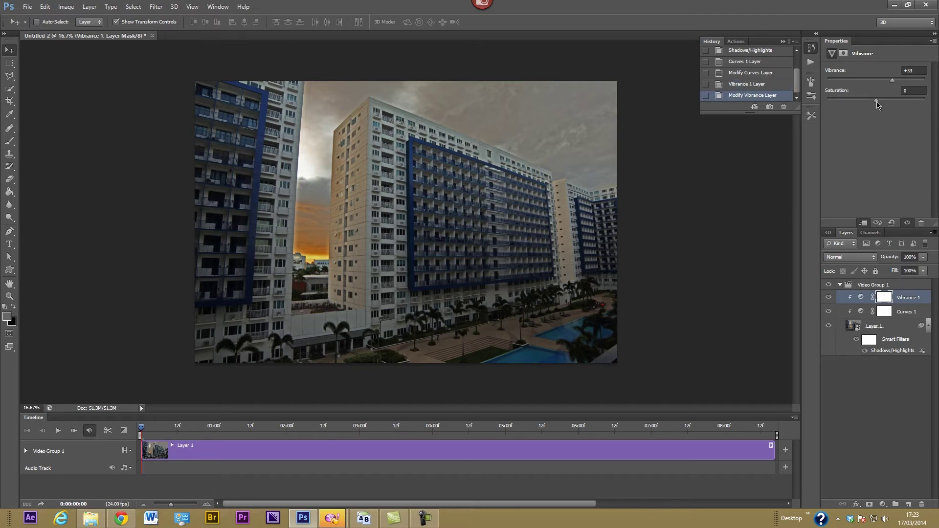
left_click_drag(877, 101, 875, 101)
Add a clipped Color Balance adjustment layer with midtones at Cyan/Red +13, Magenta/Green +4 and Yellow/Blue -10, and deselect the layers.
left_click(72, 9)
mouse_move(172, 91)
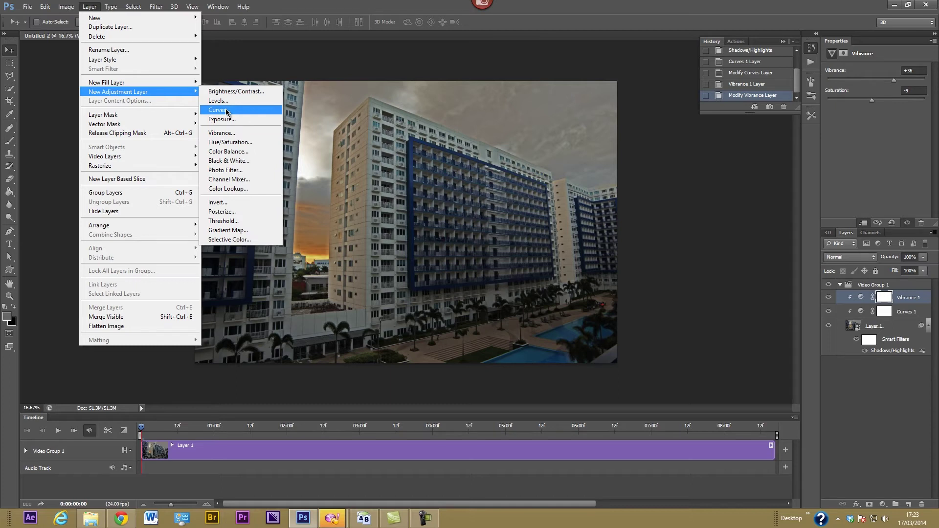
left_click(225, 152)
left_click(549, 167)
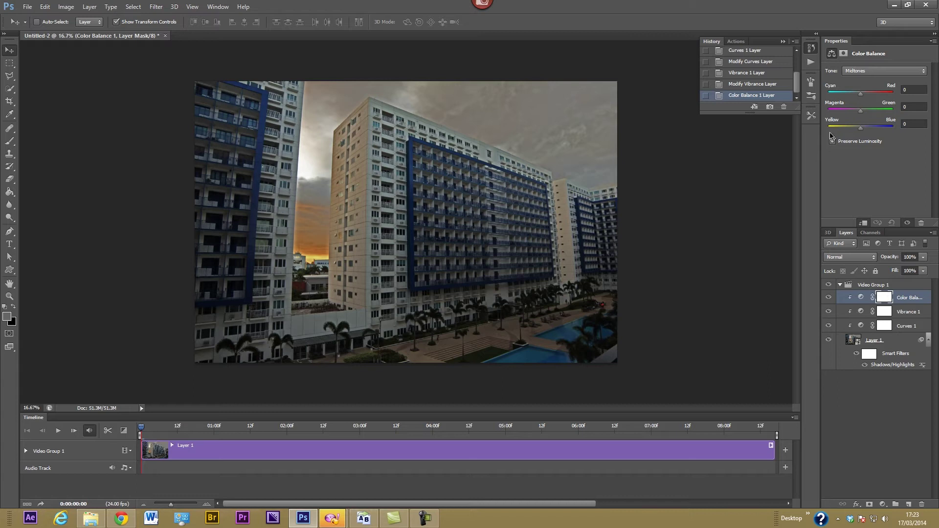
left_click_drag(861, 94, 862, 93)
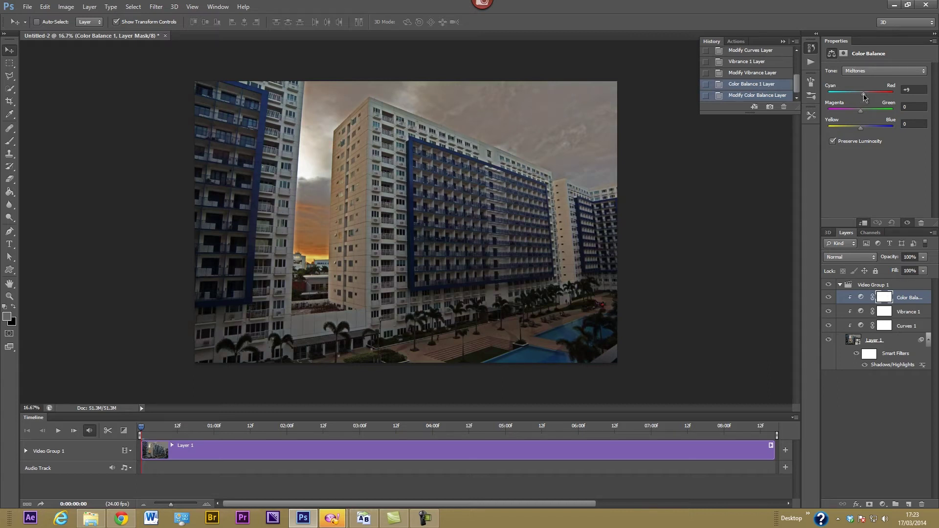
left_click_drag(861, 113, 862, 115)
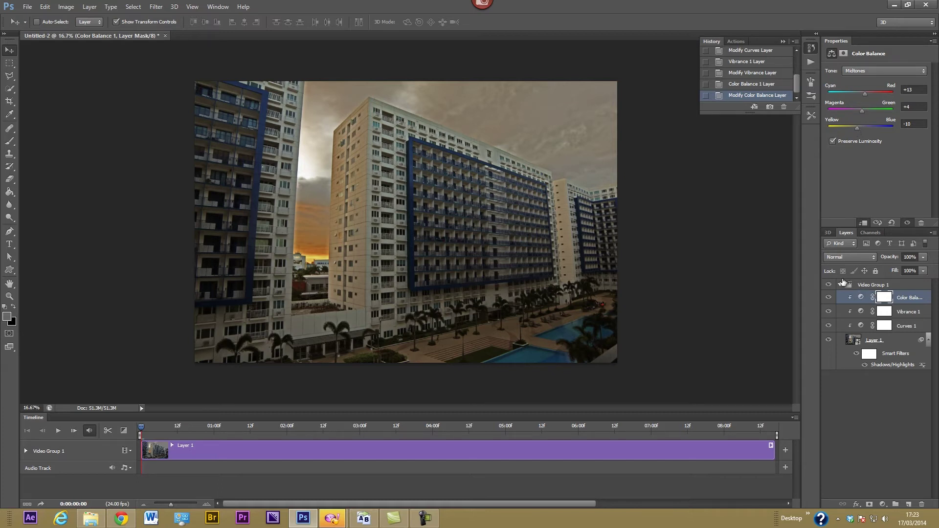
left_click(852, 402)
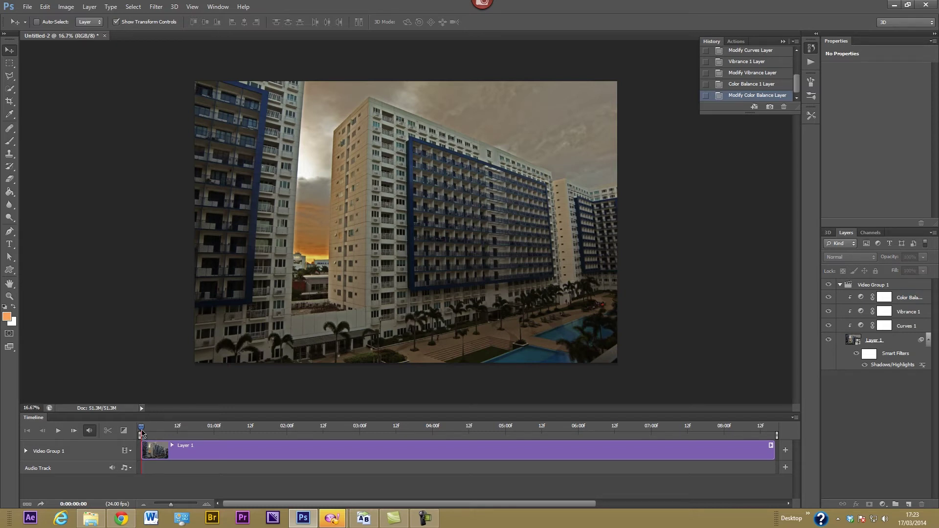
Add the "99 - Meadow - Loopable Full Version 102bpm" MP3 from the time-lapse folder to the audio track and briefly preview playback.
left_click(131, 470)
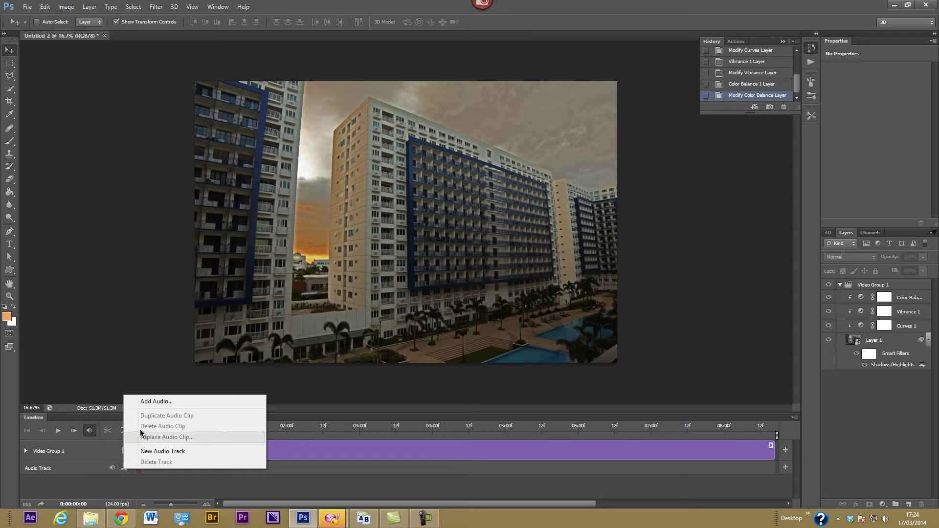
left_click(146, 403)
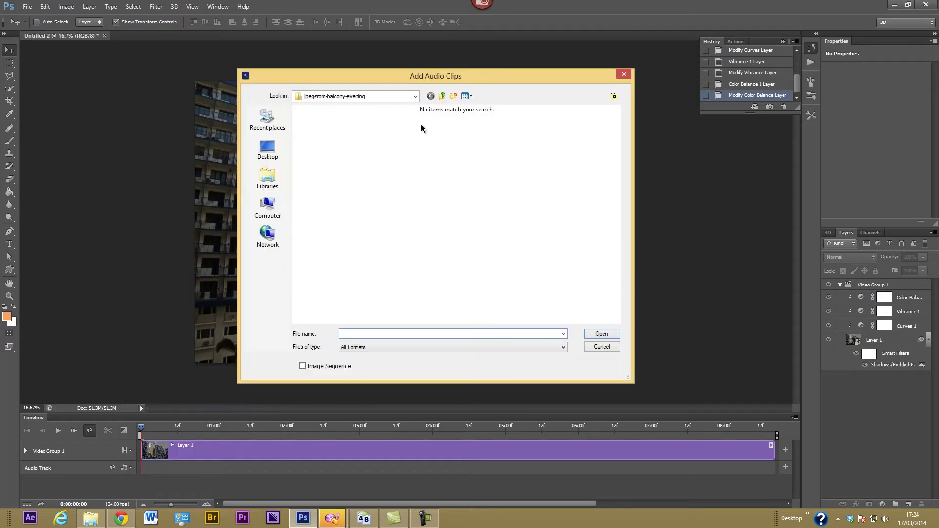
left_click(442, 96)
left_click(333, 215)
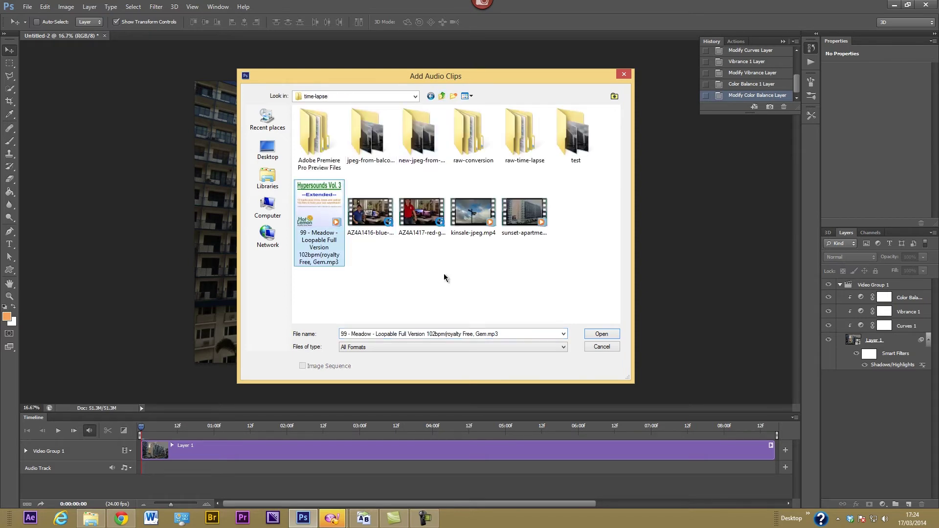
left_click(611, 336)
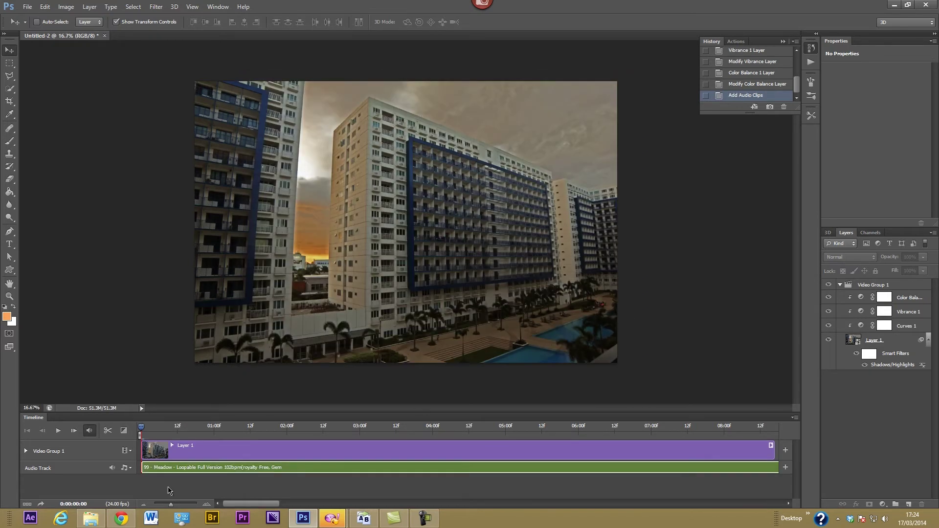
left_click(59, 431)
left_click(59, 431)
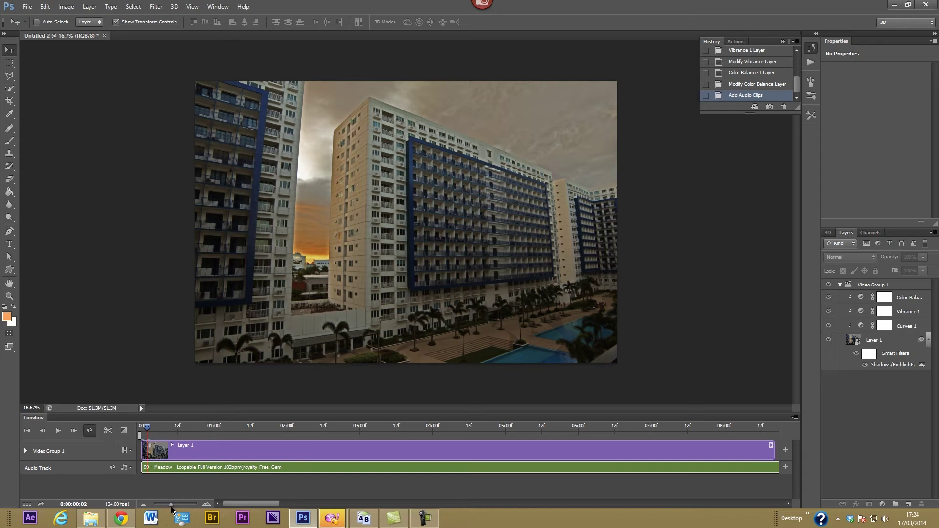
Trim the end of the audio clip to match the end of the Layer 1 video clip.
left_click_drag(171, 507, 160, 506)
left_click_drag(661, 464, 197, 467)
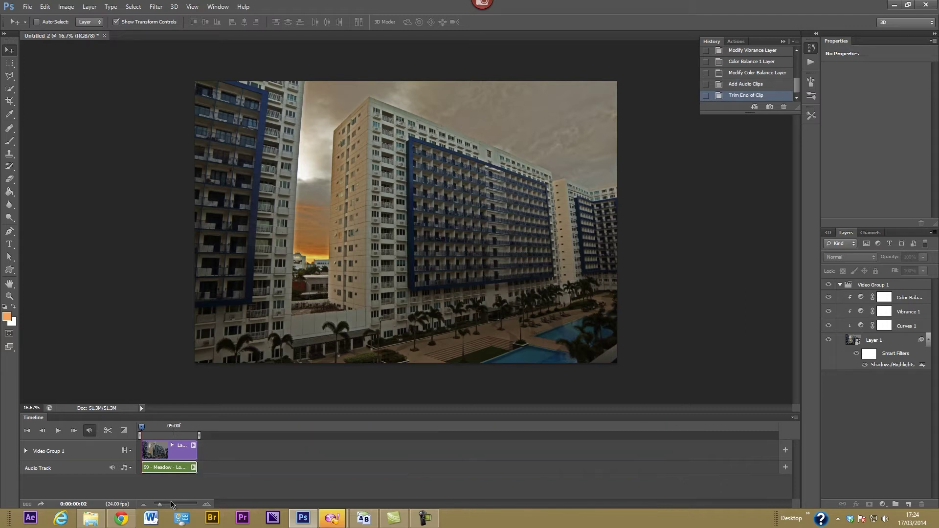
left_click_drag(161, 504, 166, 505)
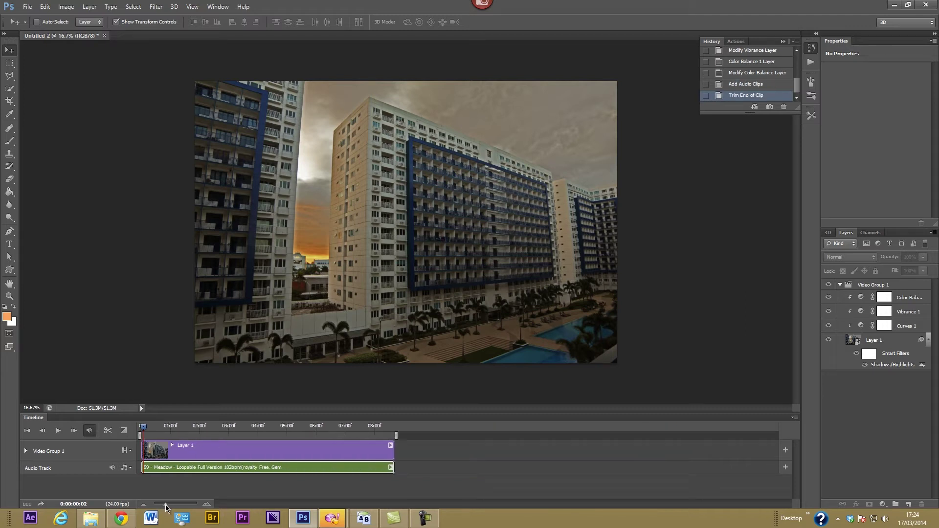
Lower the music clip's volume slightly and adjust its fade settings.
right_click(203, 468)
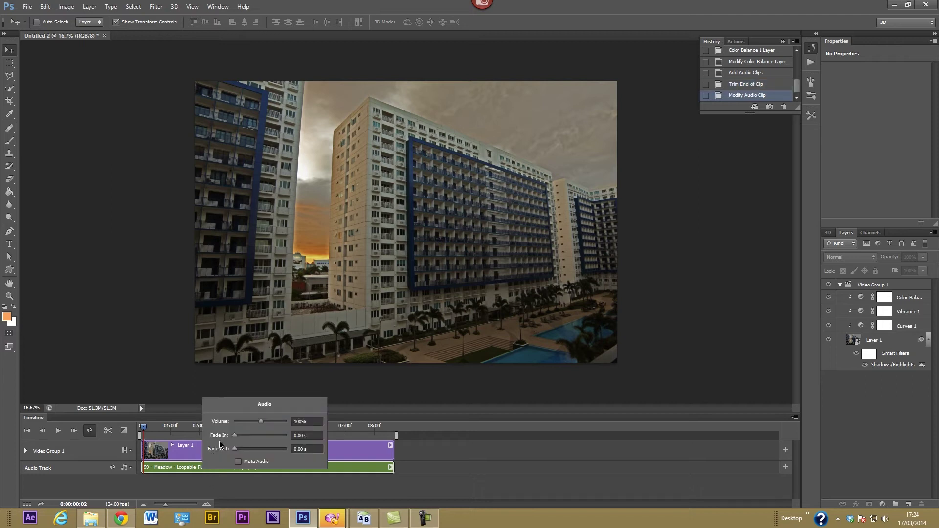
right_click(191, 469)
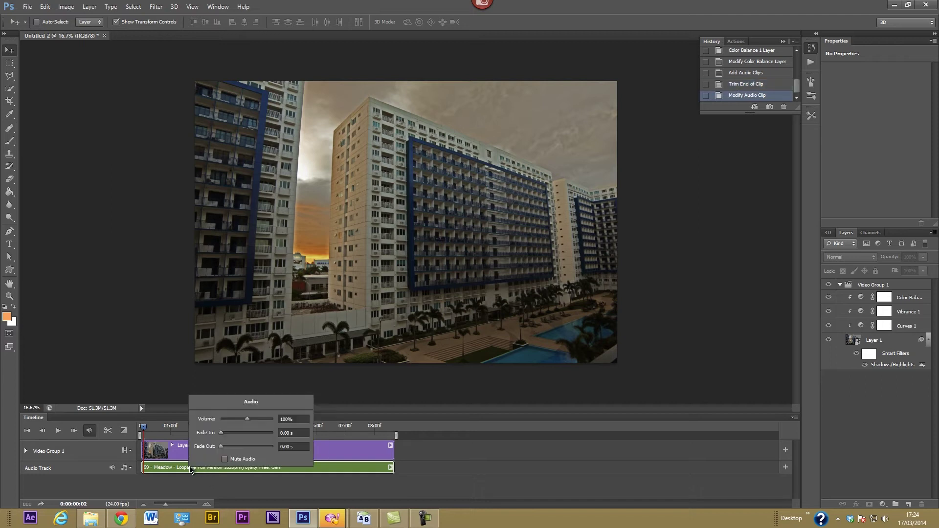
left_click_drag(245, 419, 239, 418)
left_click_drag(221, 434, 223, 450)
left_click(145, 429)
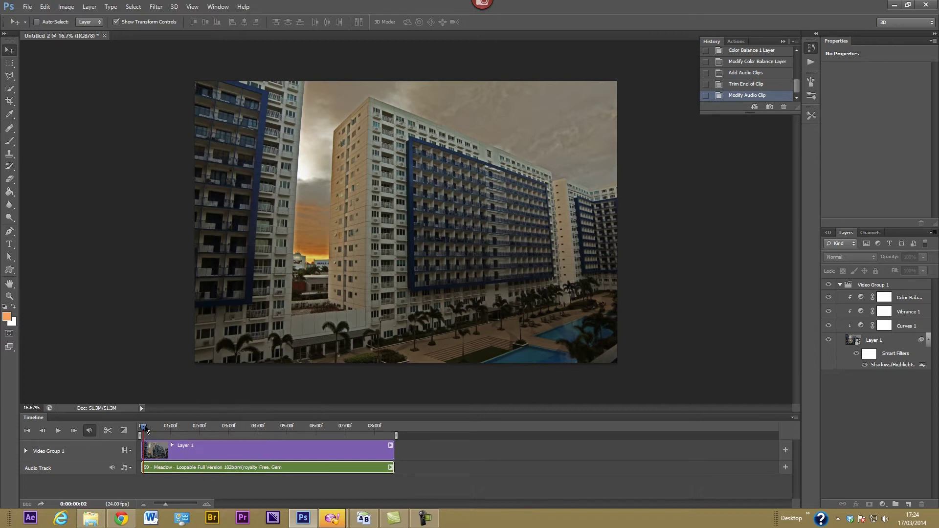
Play back the timeline to review the graded video together with its music.
left_click(58, 431)
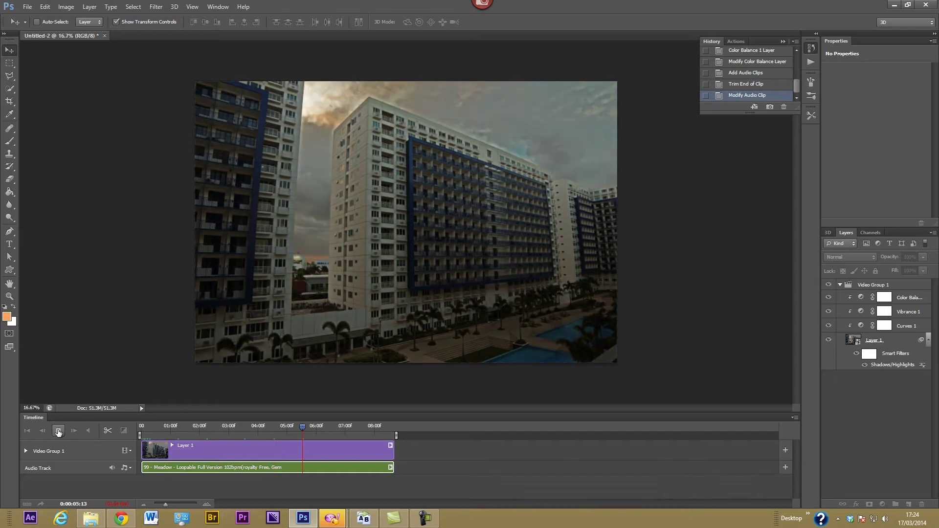
left_click(58, 432)
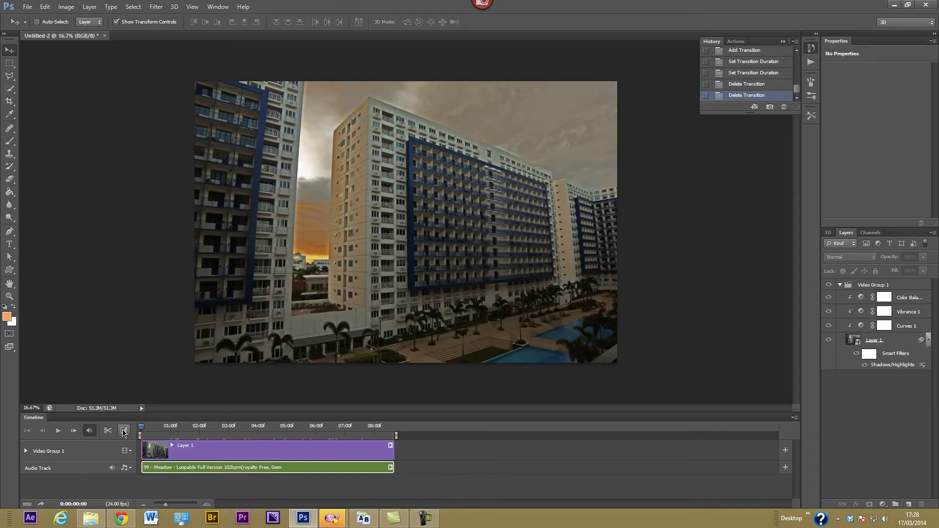
Add 1 s Fade transitions to both ends of the Layer 1 clip and replace them with Fade With Black.
left_click(124, 431)
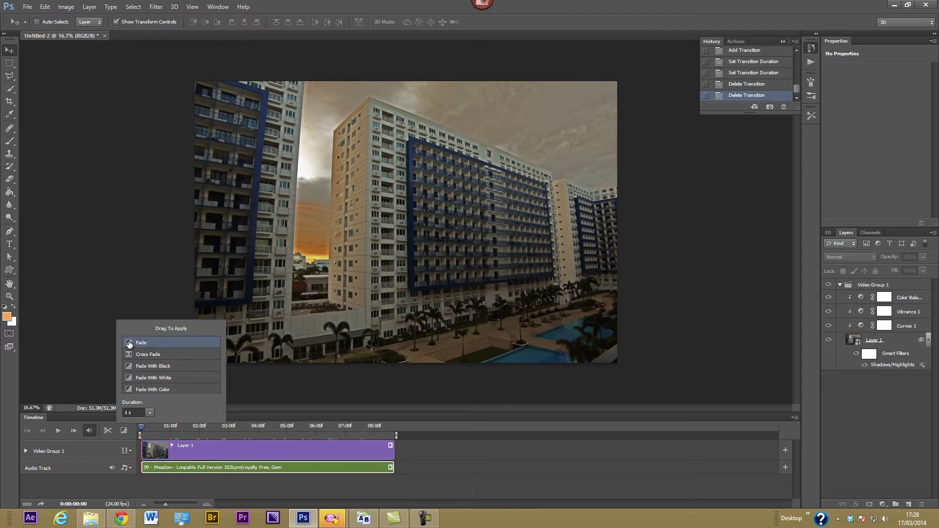
left_click_drag(141, 412, 147, 447)
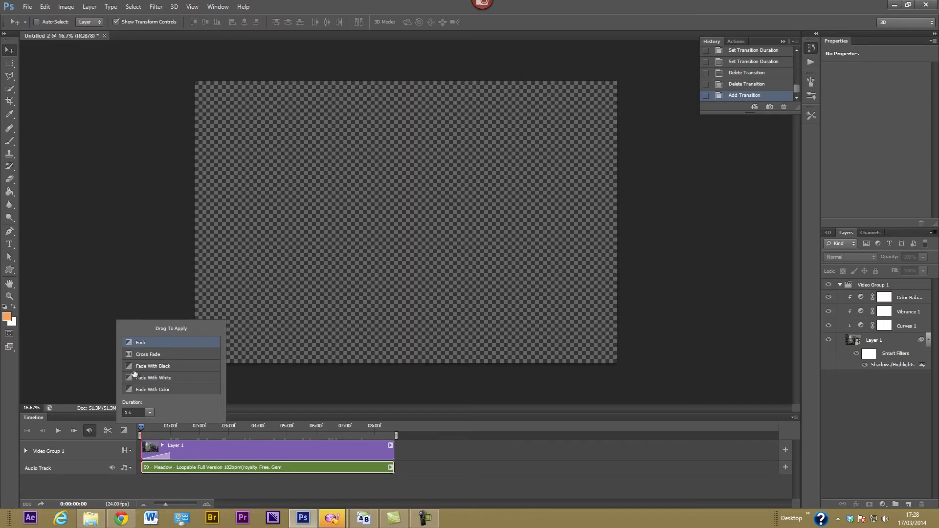
left_click_drag(129, 344, 382, 458)
left_click_drag(133, 367, 155, 453)
left_click_drag(131, 367, 378, 457)
left_click(103, 456)
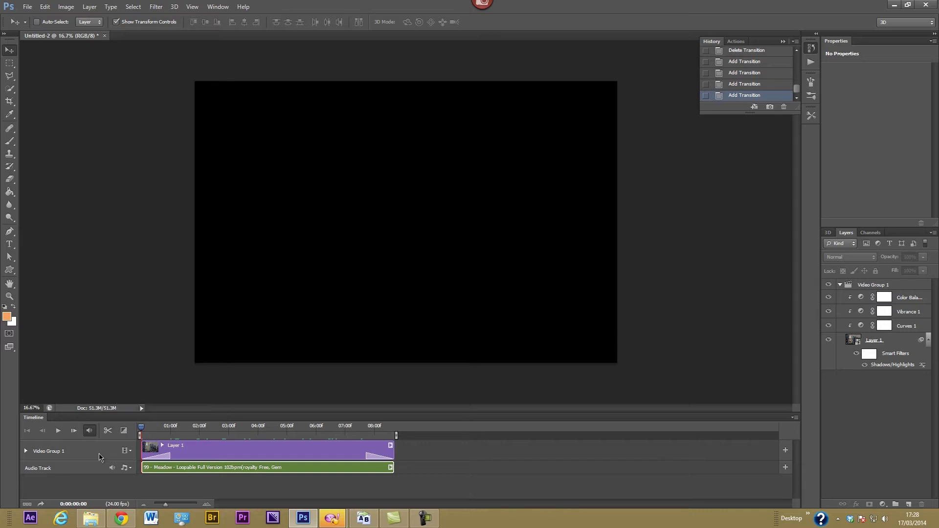
Shorten the fade transitions at the start and end of the Layer 1 clip and play back the result.
left_click(166, 458)
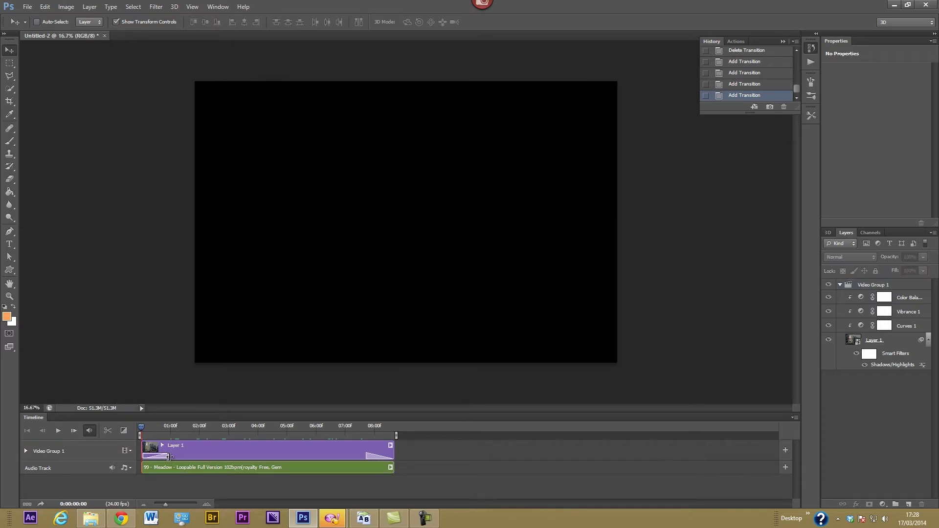
left_click_drag(168, 457, 160, 457)
left_click(375, 456)
left_click_drag(372, 456, 380, 458)
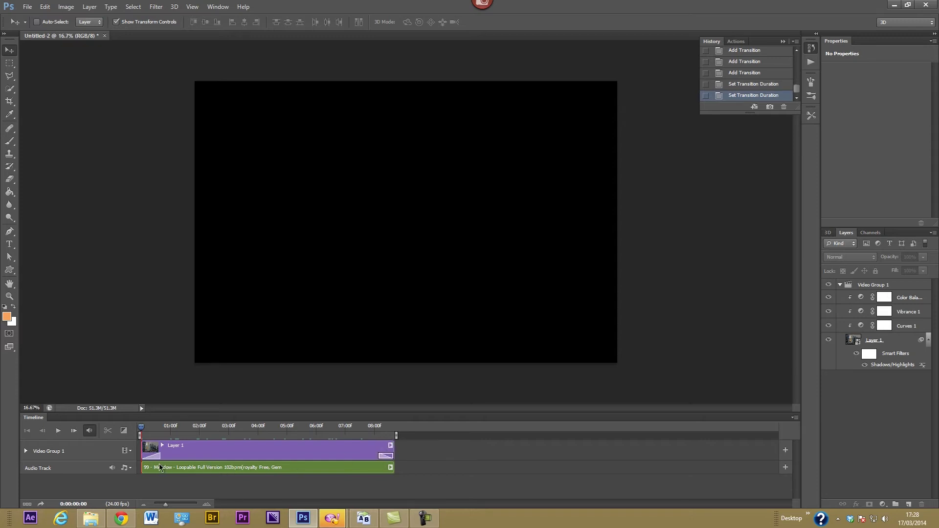
left_click(158, 459)
left_click_drag(158, 458, 159, 457)
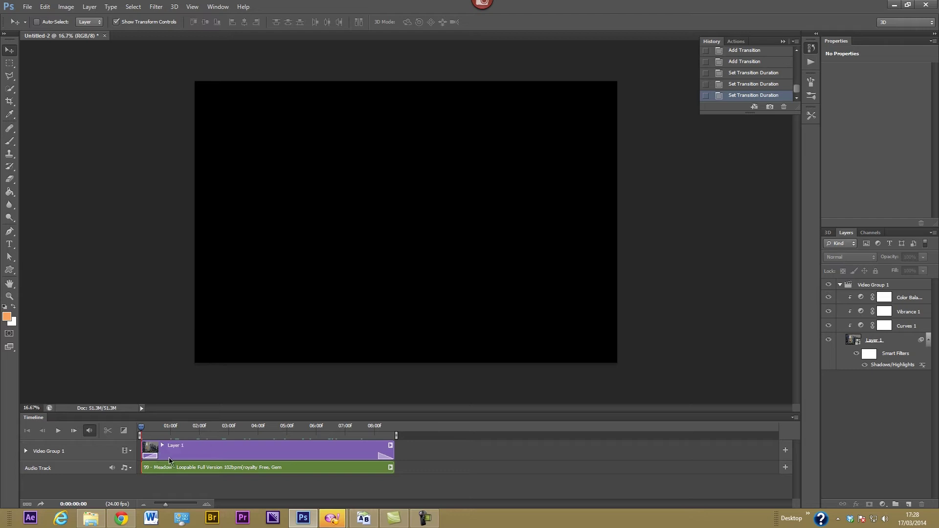
left_click(57, 434)
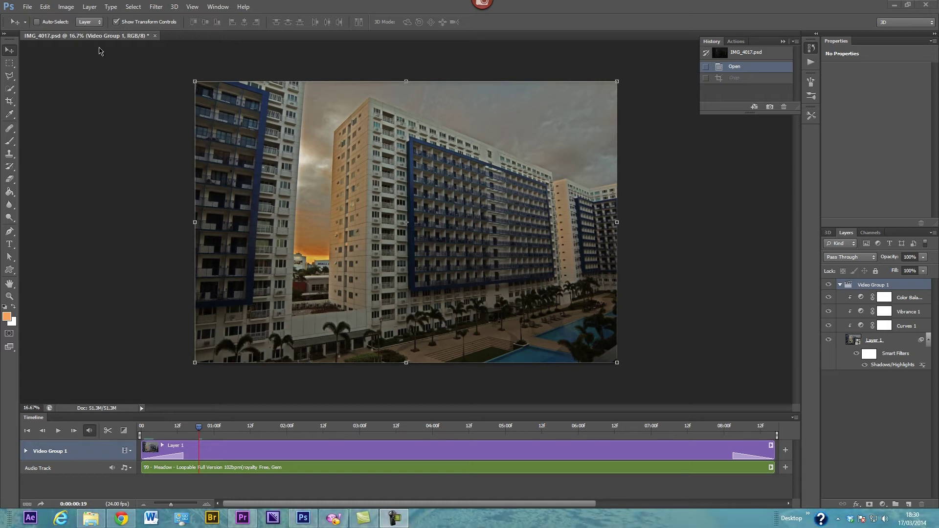
Crop the video to a 16 x 9 ratio, repositioning the image to cut away the sky while keeping the pool area.
left_click(10, 102)
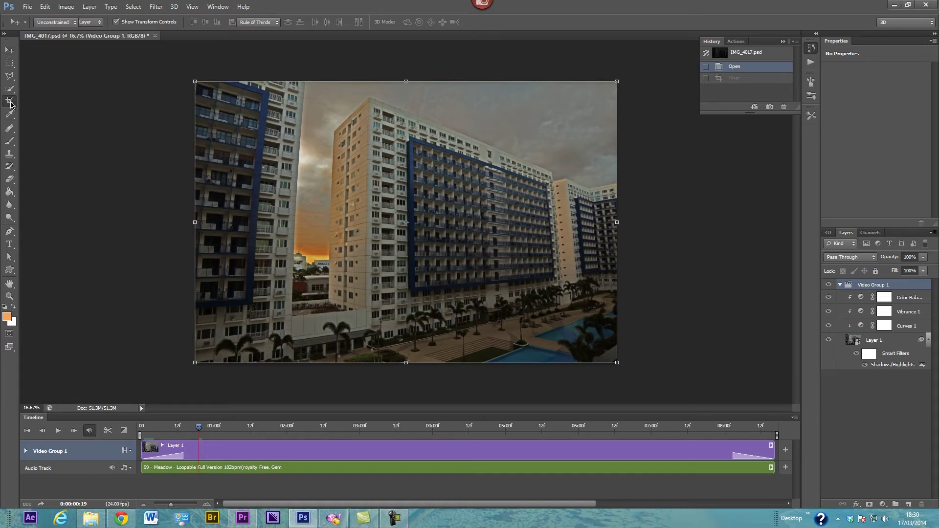
left_click(59, 23)
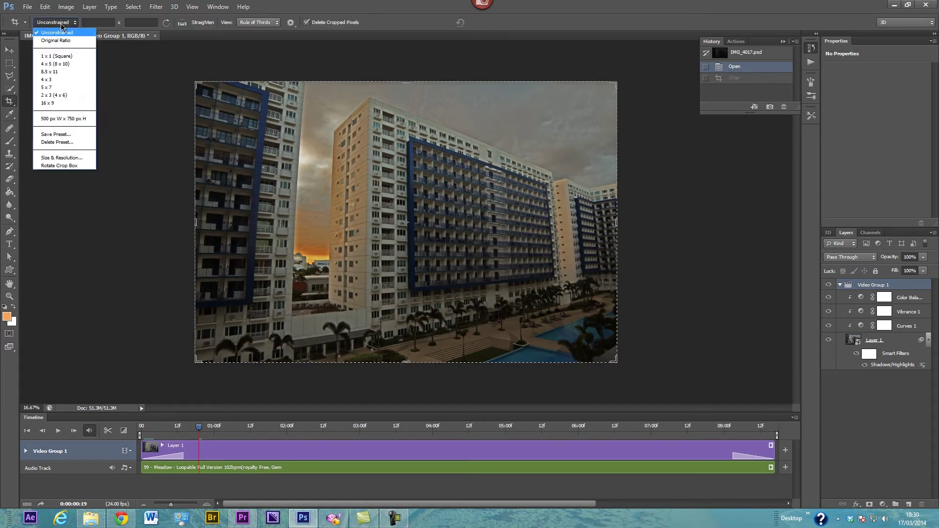
left_click(49, 104)
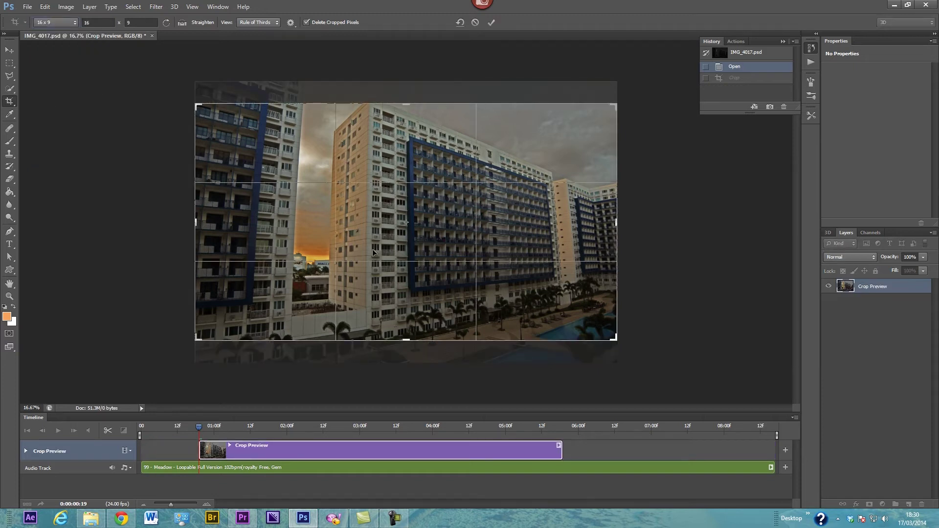
mouse_move(371, 247)
left_mouse_down()
mouse_move(373, 230)
mouse_move(369, 260)
mouse_move(372, 229)
left_mouse_up()
left_click_drag(371, 228, 370, 228)
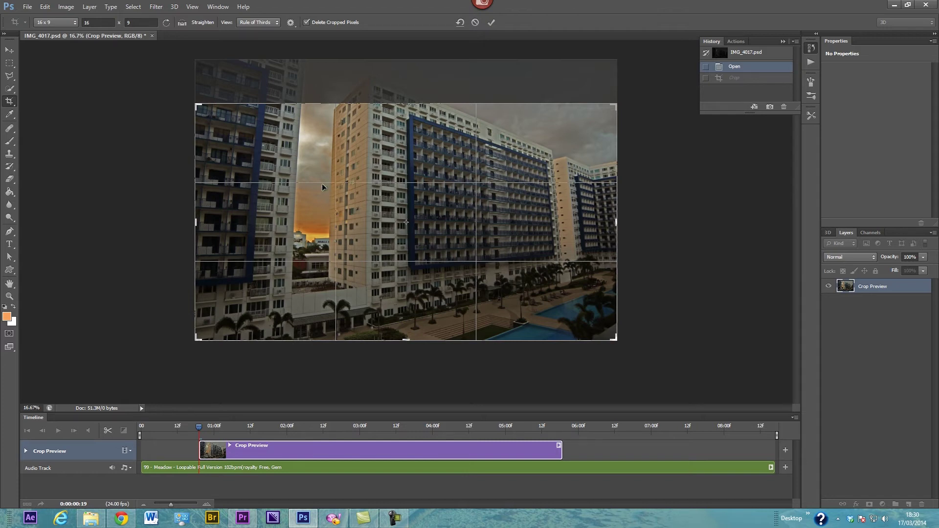
left_click(491, 22)
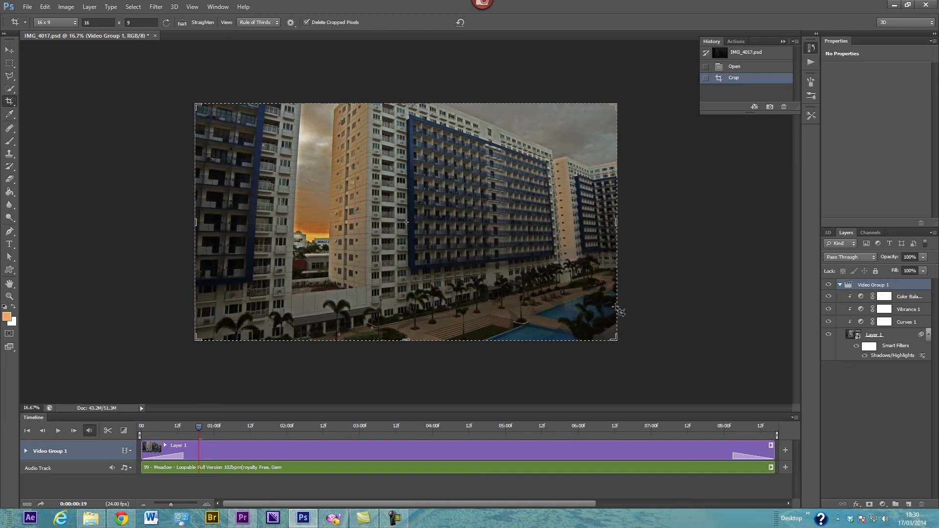
Start a Render Video export and name the output file new-poolside-timelapse.
left_click(28, 7)
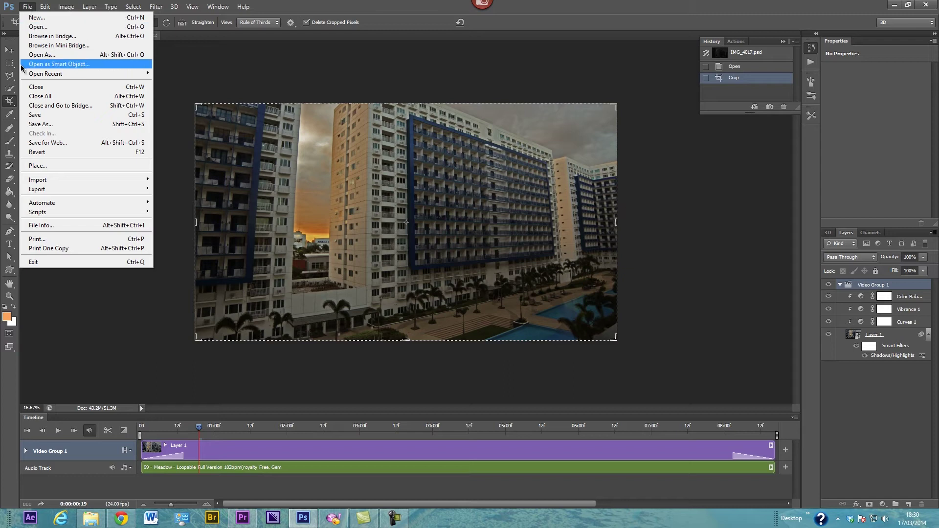
mouse_move(34, 191)
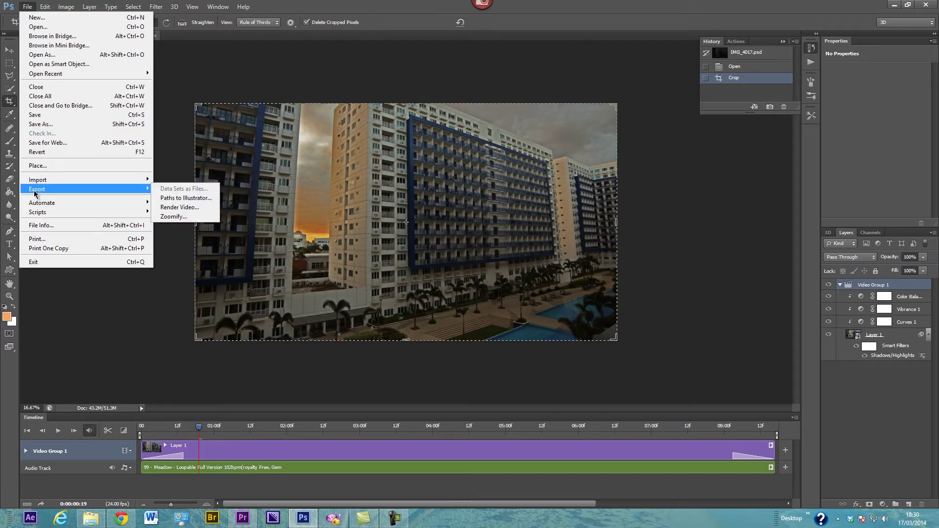
left_click(171, 210)
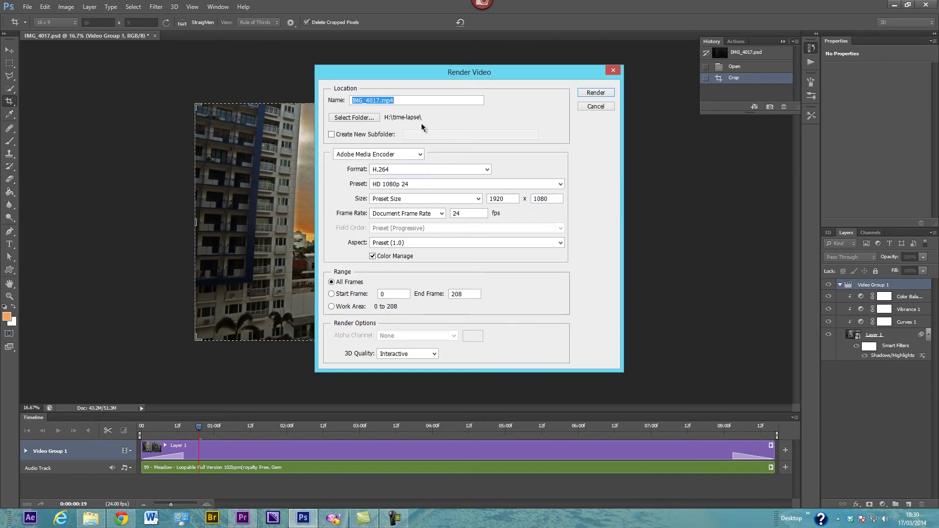
type("new-poolside-timelapse")
Render the video with Adobe Media Encoder in H.264 format using the HD 1080p 24 preset.
left_click(395, 157)
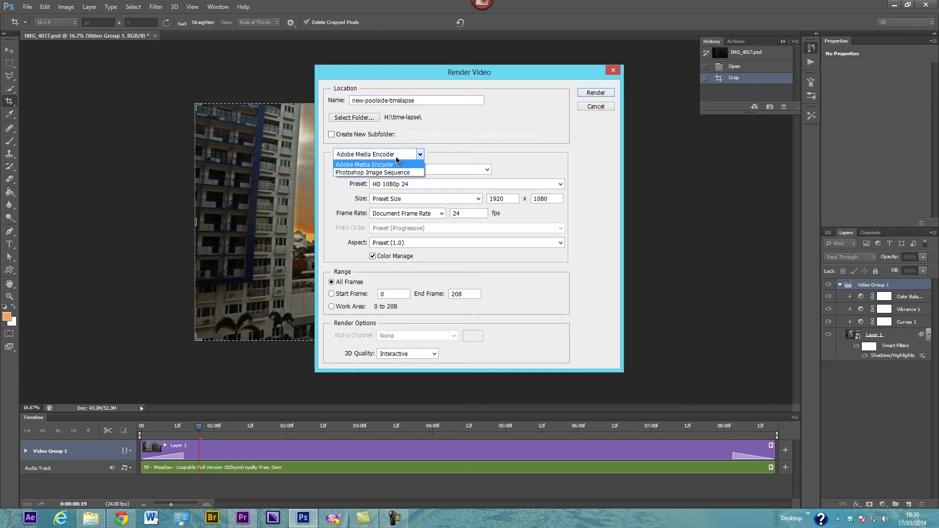
left_click(395, 164)
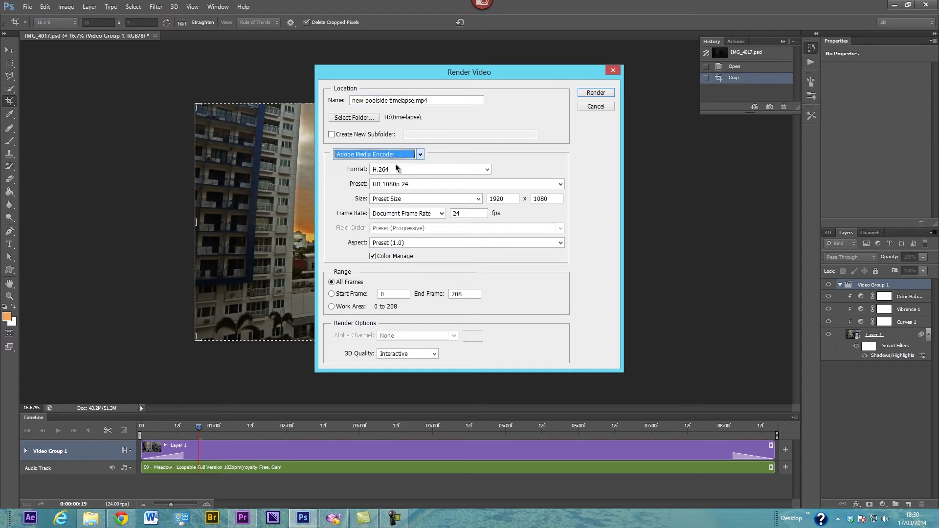
left_click(486, 169)
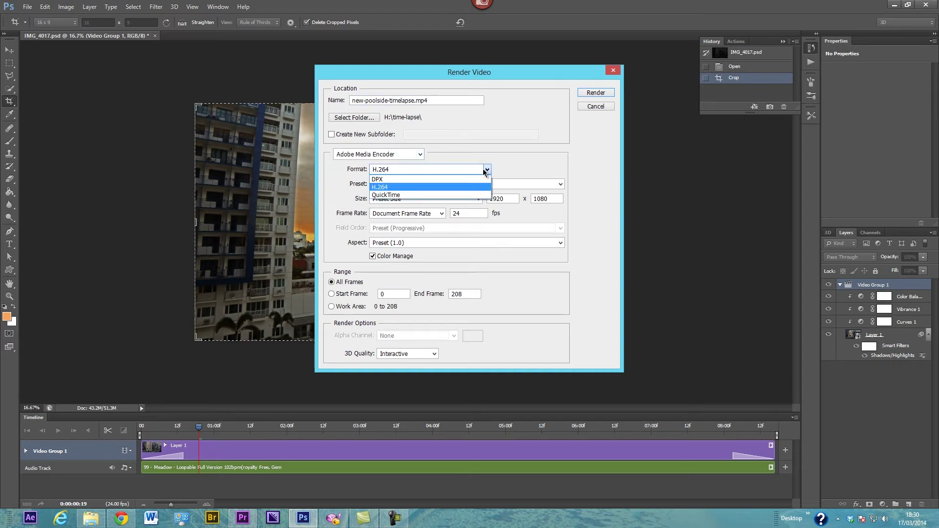
left_click(444, 187)
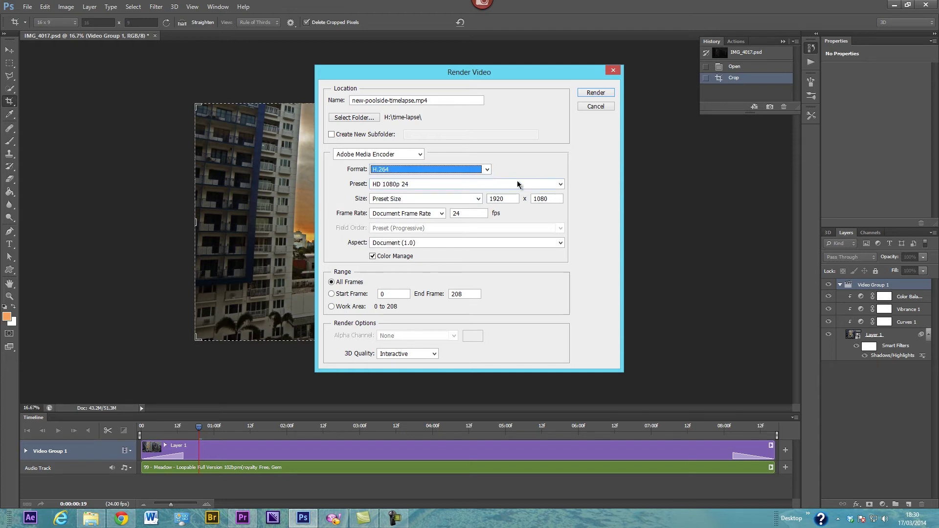
left_click(556, 184)
left_click(555, 185)
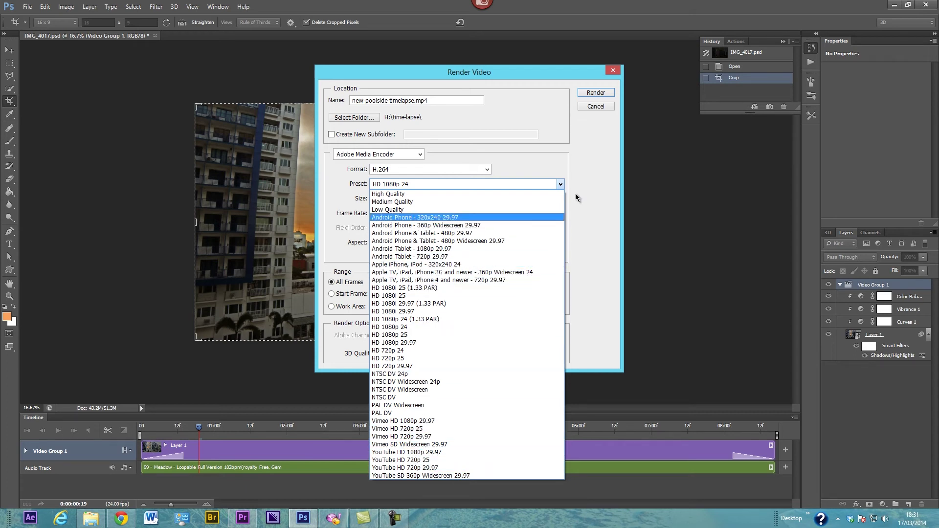
left_click(561, 184)
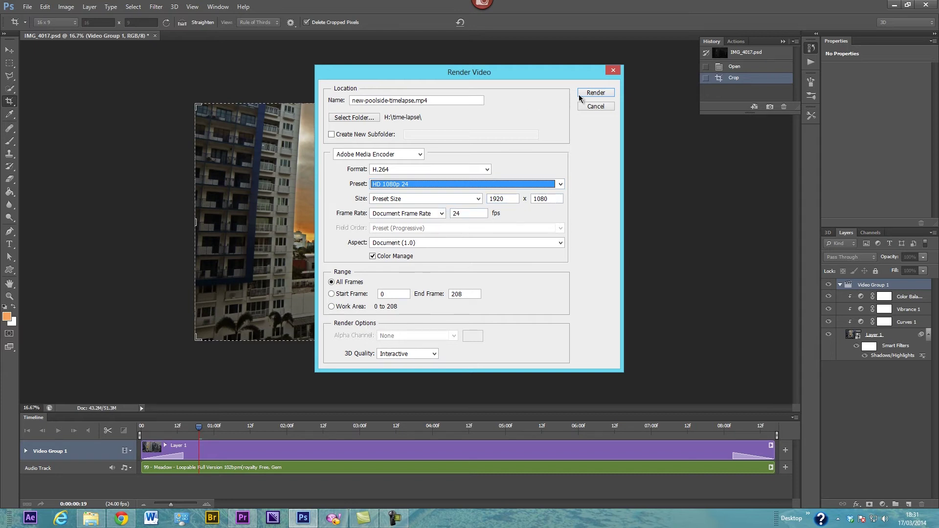
left_click(591, 94)
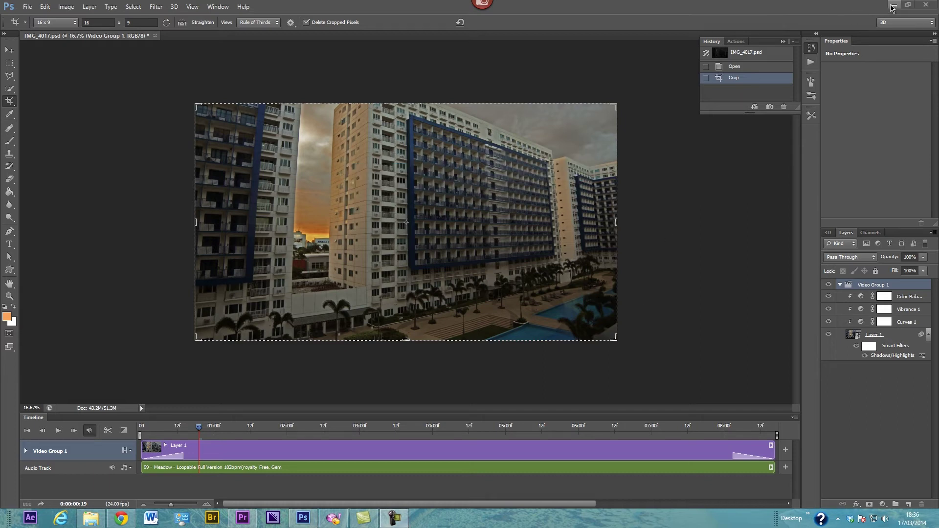
Switch to File Explorer and play new-poolside-timelapse.mp4 from the time-lapse folder.
left_click(92, 518)
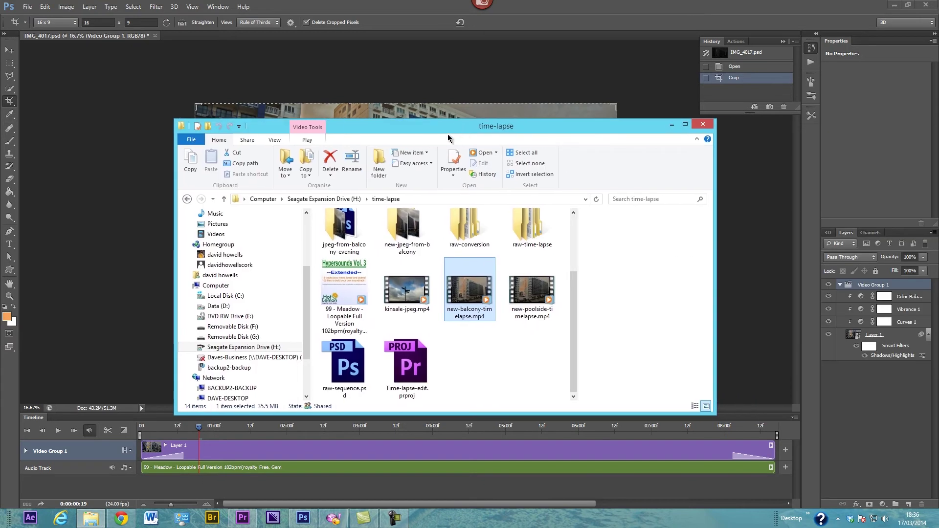
double_click(526, 294)
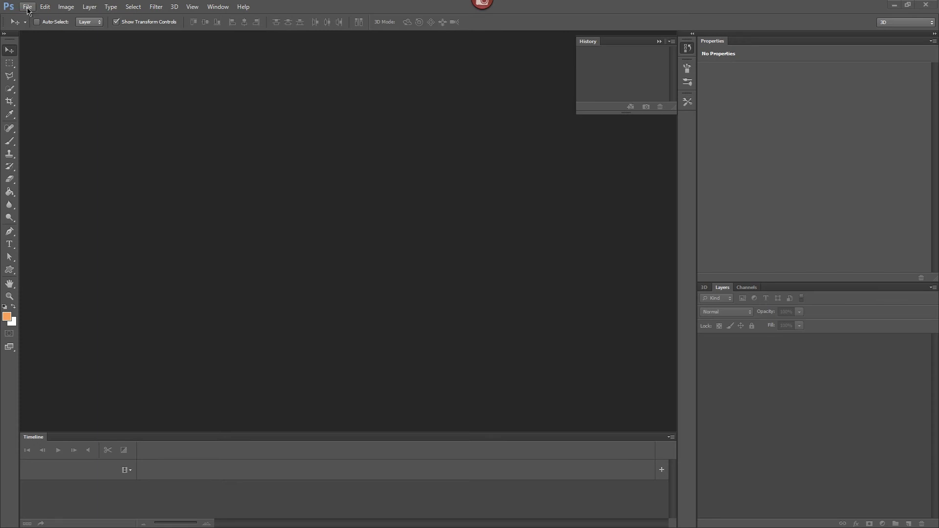
left_click(28, 7)
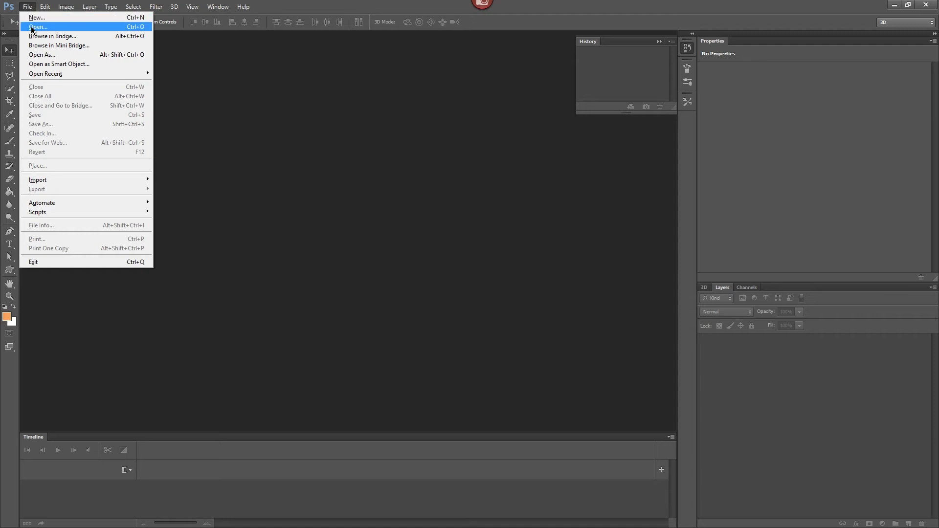
left_click(32, 27)
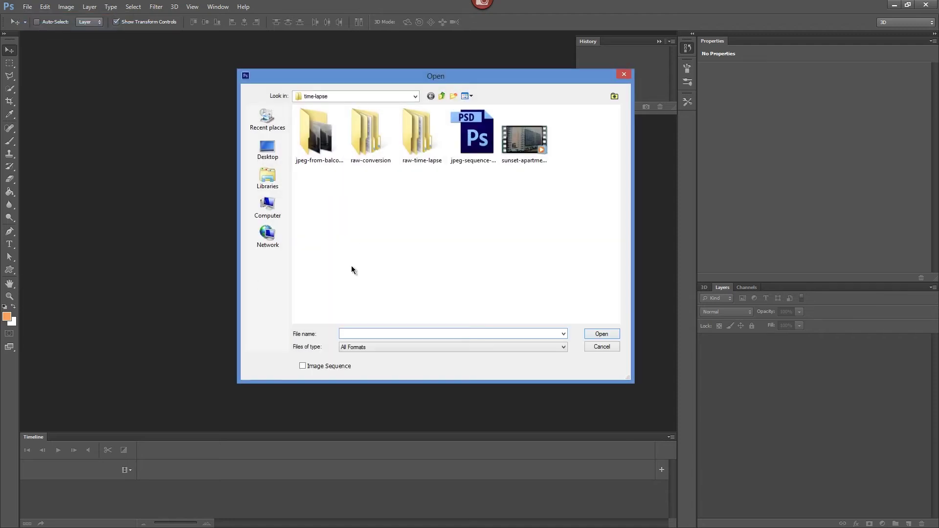
double_click(405, 134)
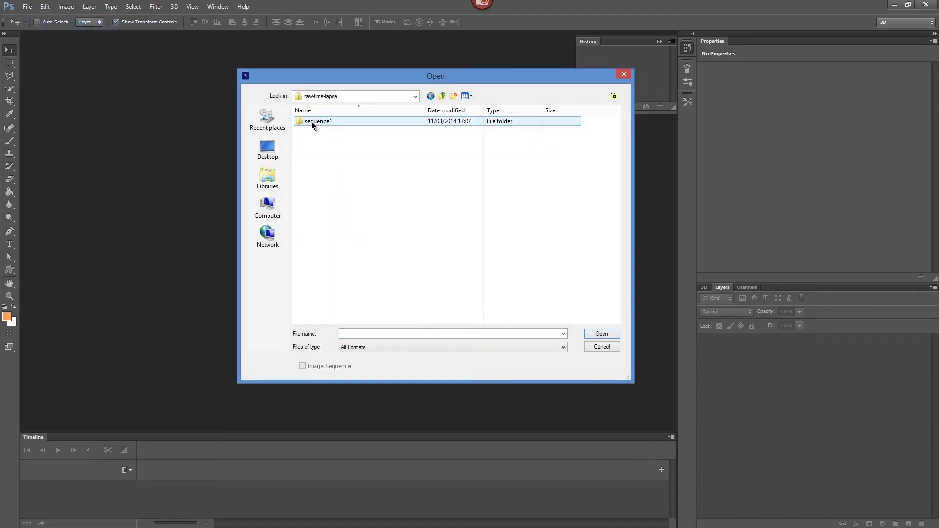
double_click(313, 122)
left_click(312, 127)
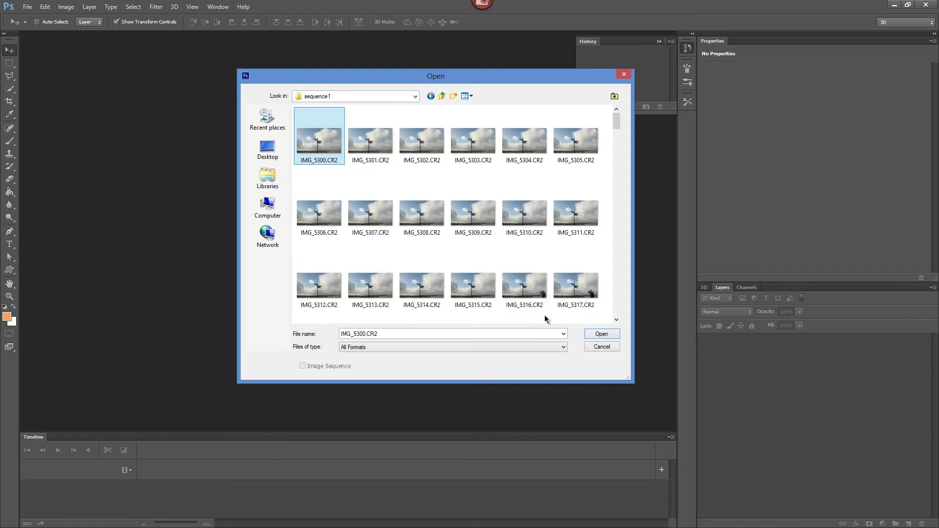
left_click(595, 345)
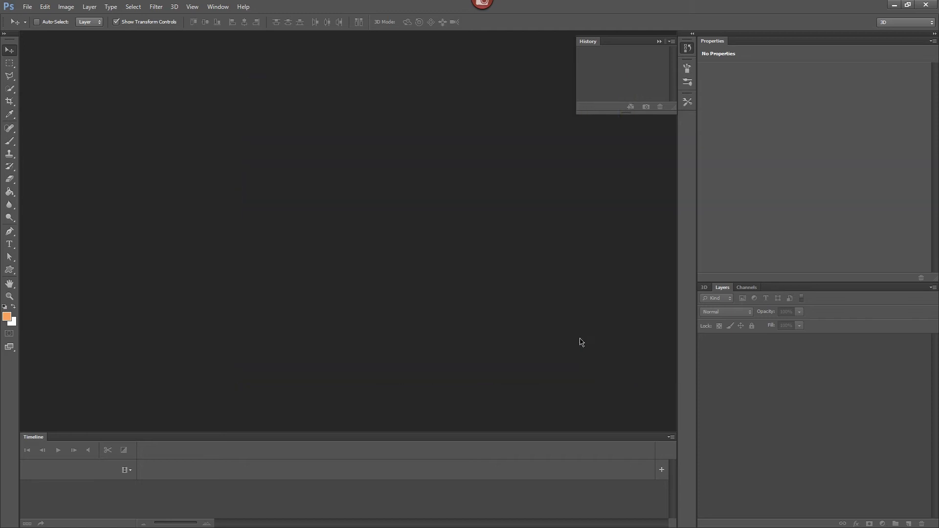
Browse to the raw-time-lapse sequence1 folder in Bridge and open IMG_5300.CR2 in Camera Raw.
left_click(29, 7)
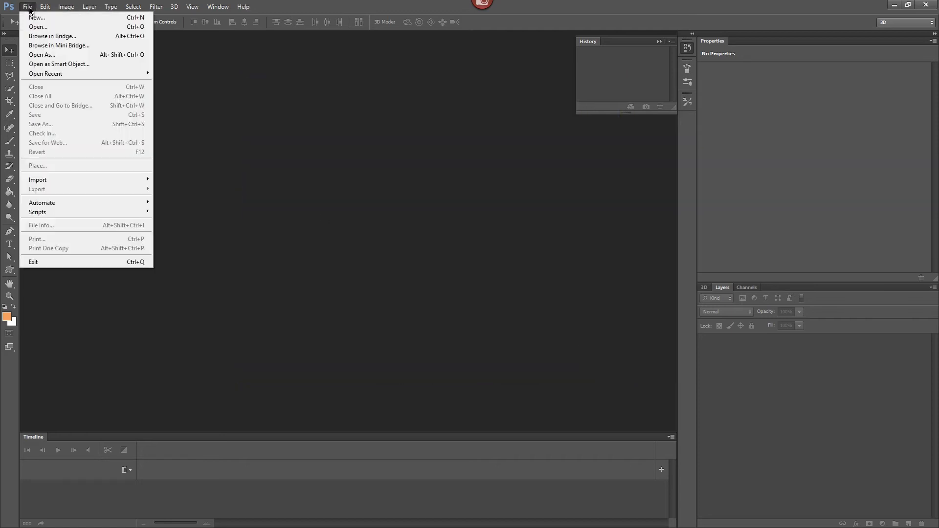
left_click(42, 37)
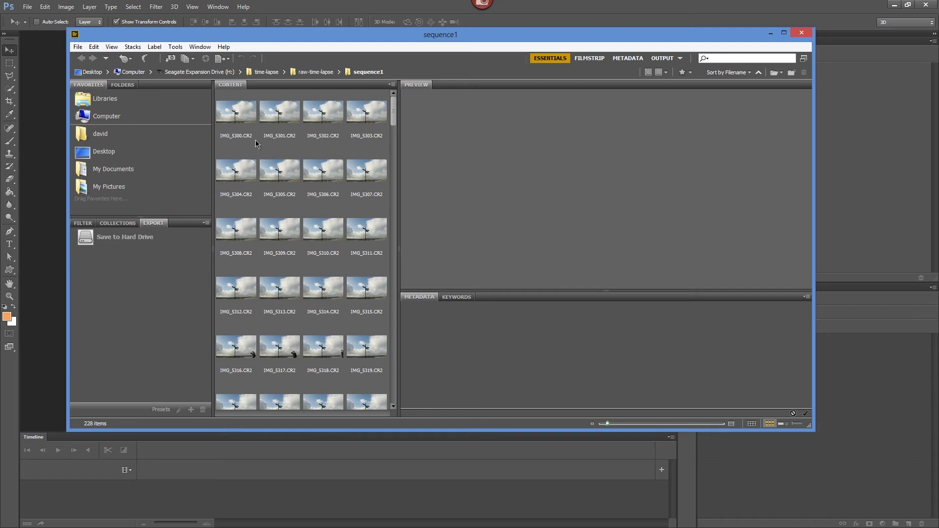
left_click(235, 116)
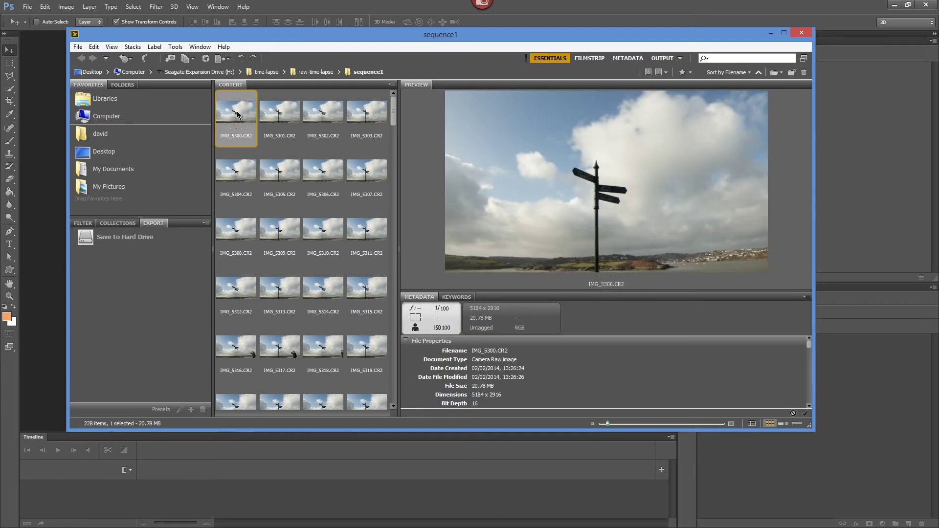
left_click(309, 73)
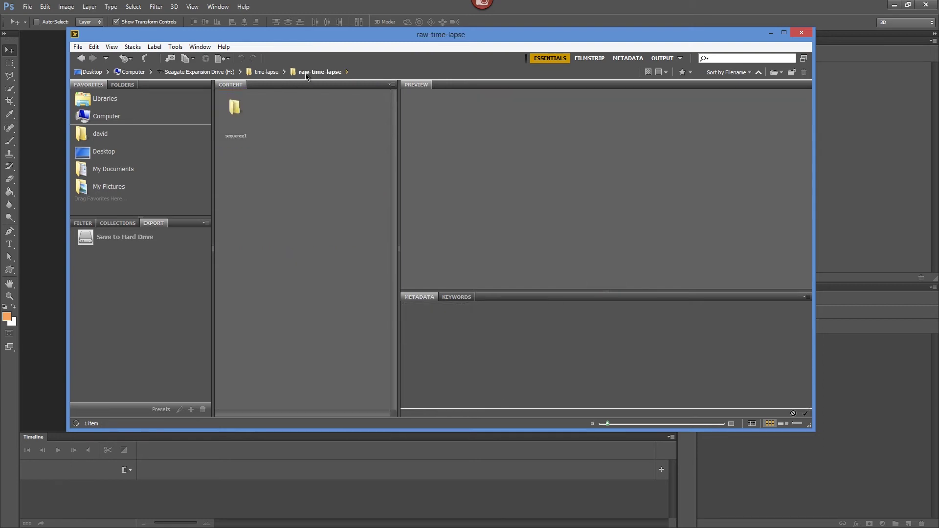
double_click(233, 113)
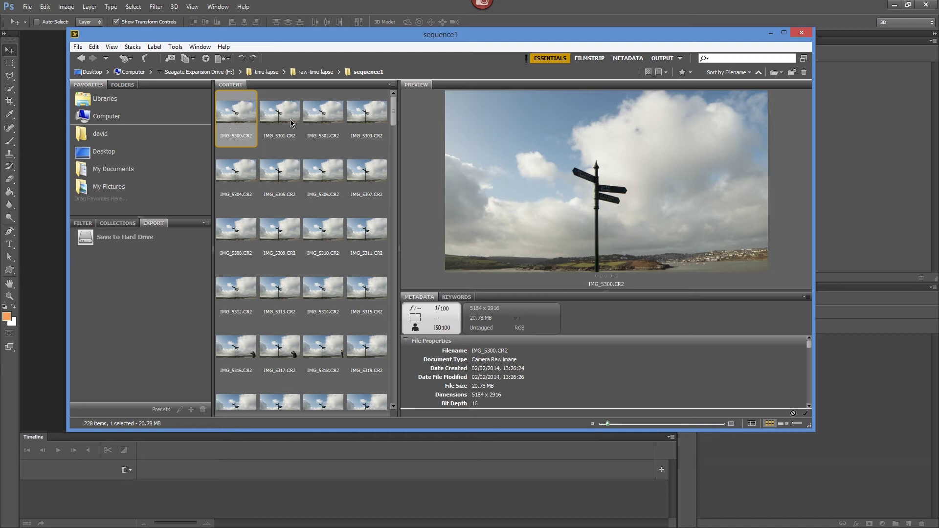
right_click(230, 111)
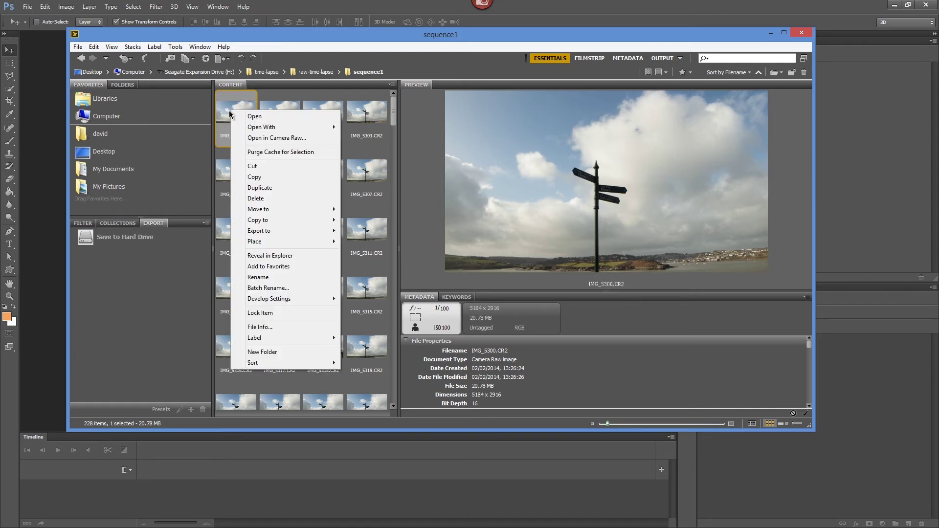
left_click(267, 138)
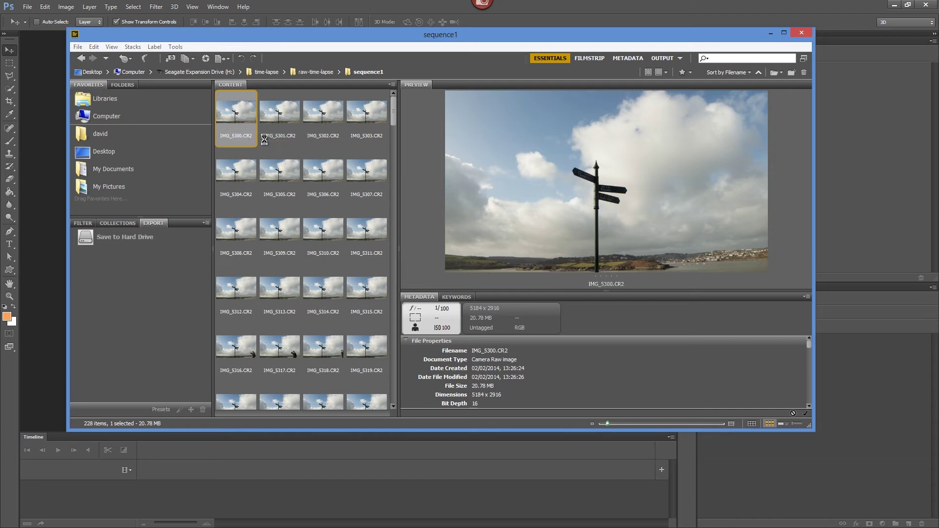
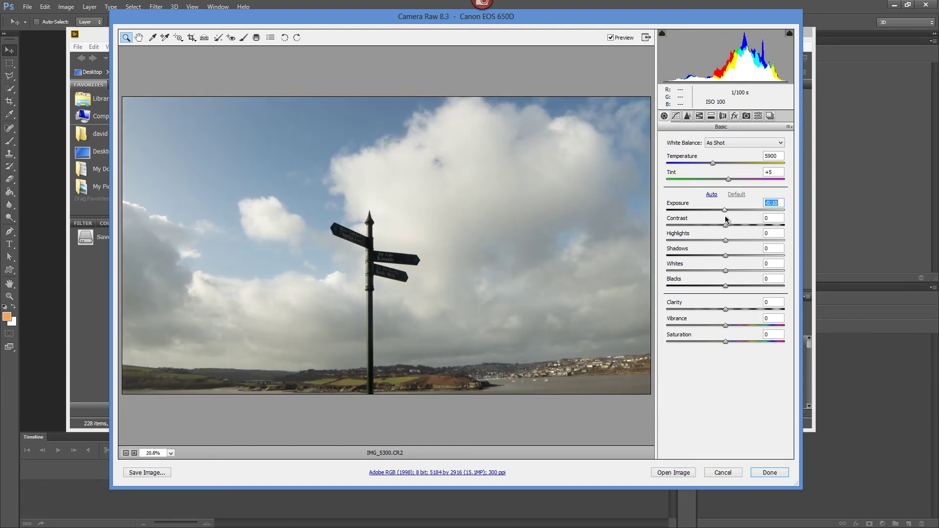
Set Exposure to 0.00, Contrast to +21, Highlights to -95, Shadows to +39, Whites to +17 and Blacks to -35.
left_click_drag(726, 219, 727, 220)
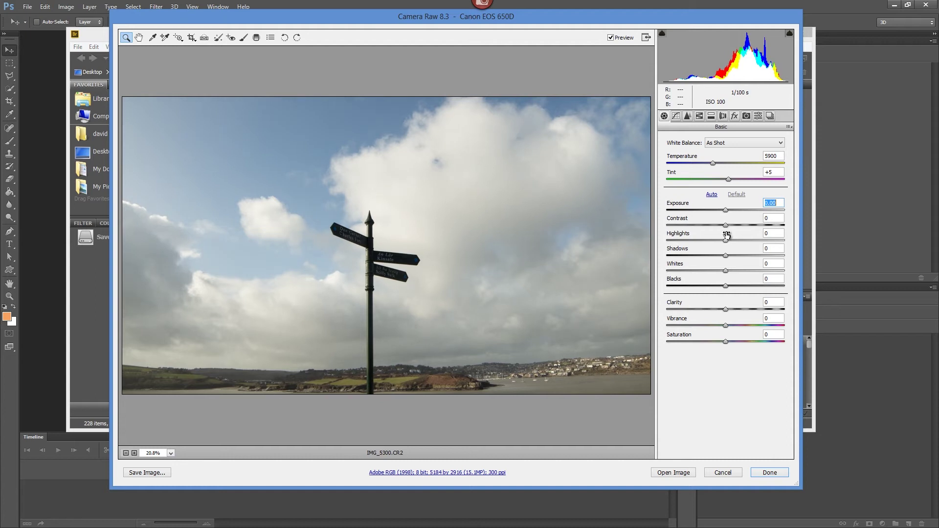
left_click_drag(726, 240, 672, 249)
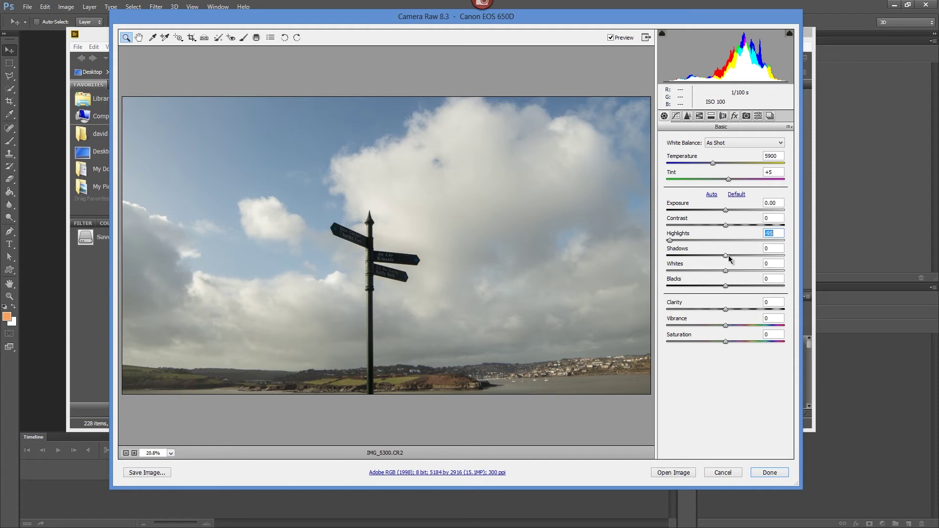
left_click_drag(726, 259, 749, 262)
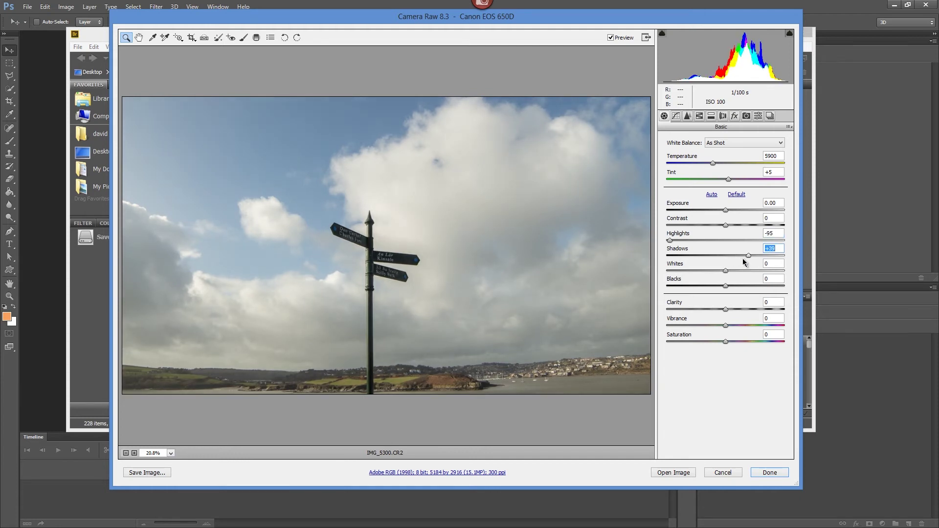
left_click_drag(726, 225, 738, 226)
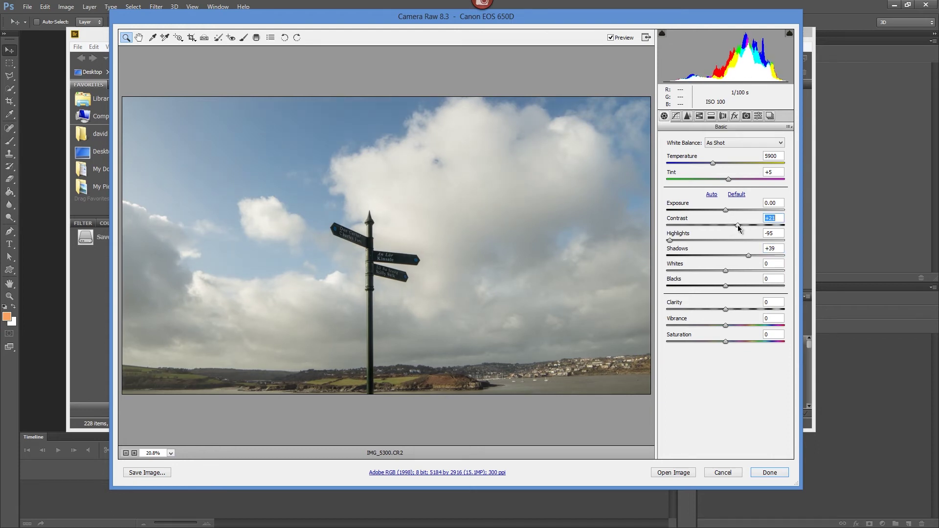
left_click_drag(726, 270, 706, 291)
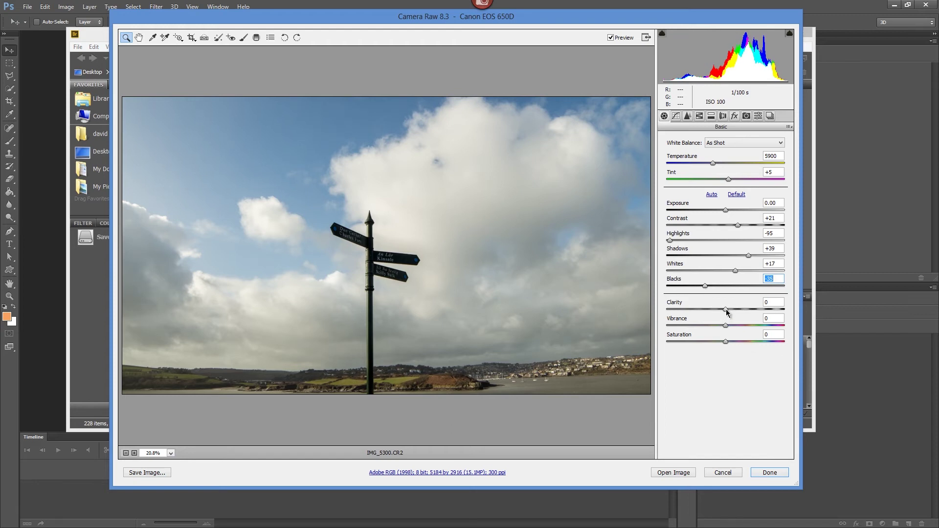
Set Clarity to +32, Vibrance to +10 and Saturation to +4.
left_click_drag(727, 311, 808, 317)
key("ctrl+z")
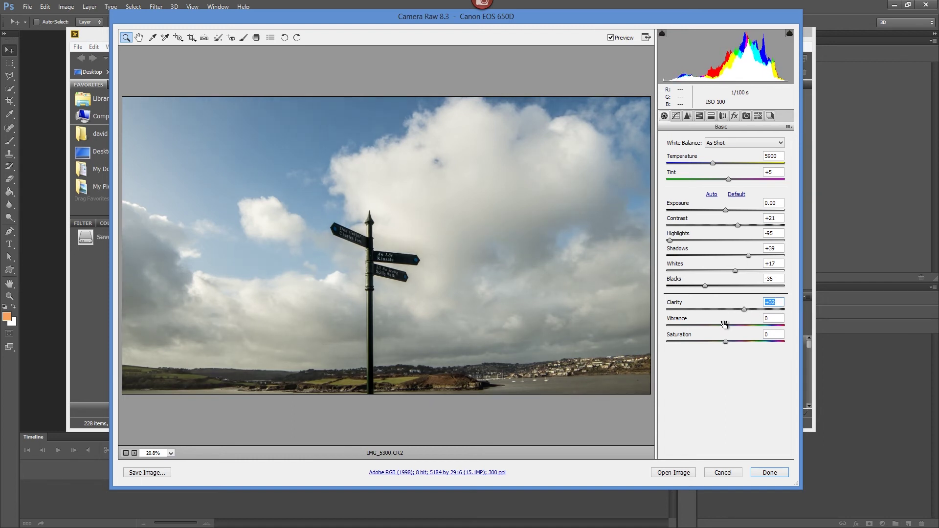
left_click_drag(727, 326, 729, 346)
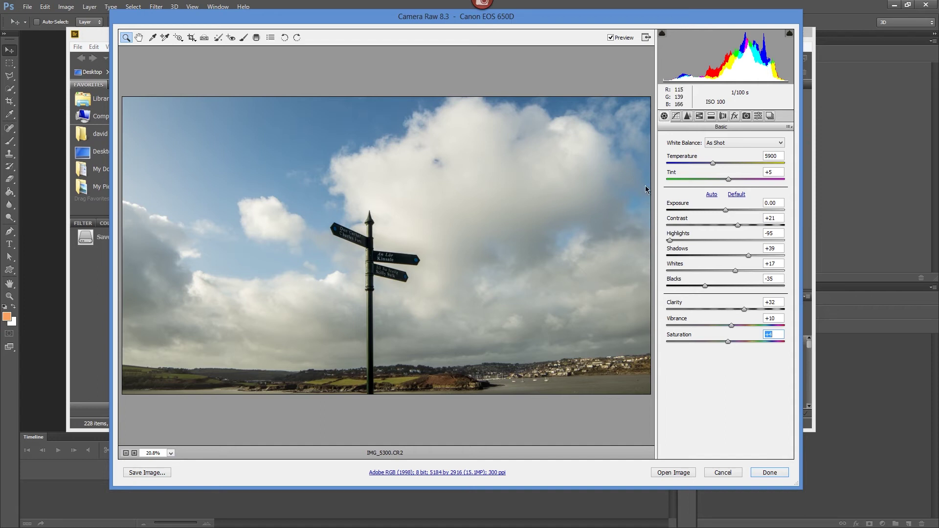
Shape the RGB point tone curve into a slight S, lowering a shadow point and raising a highlight point to input 187, output 193.
left_click(677, 116)
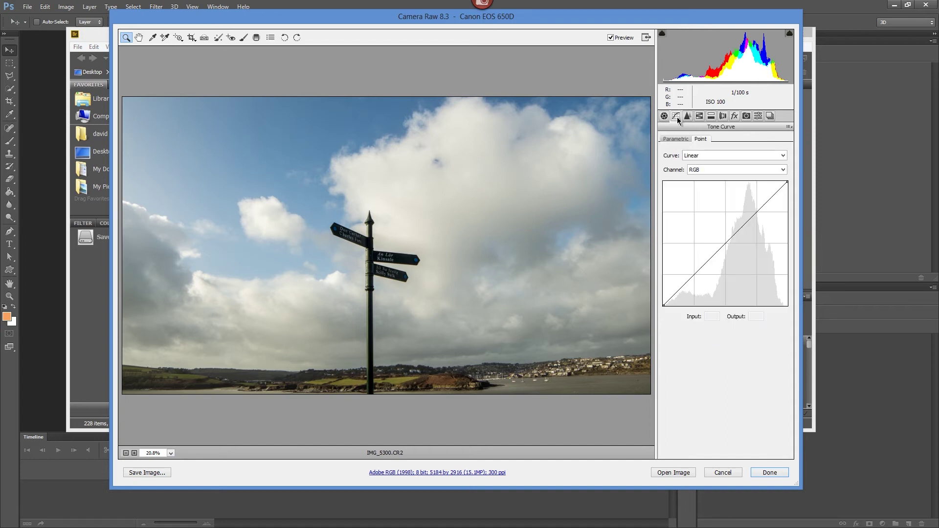
left_click(756, 215)
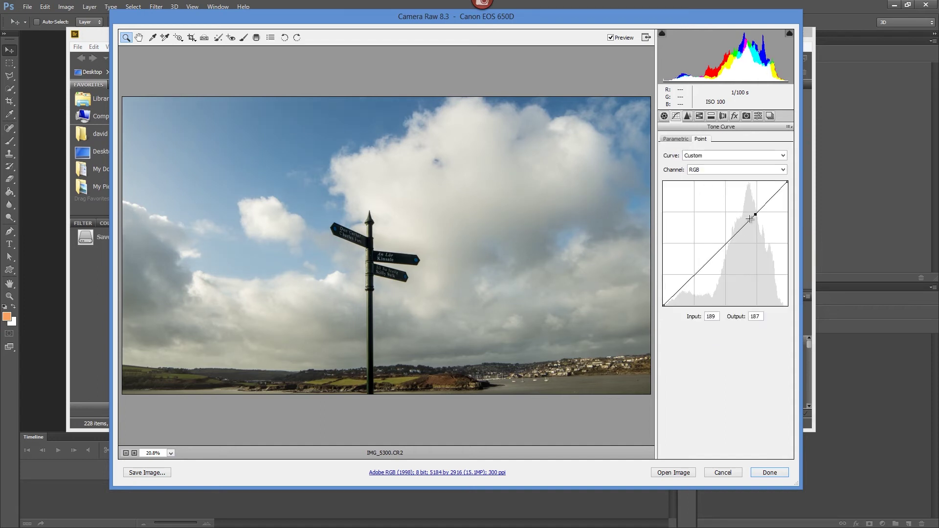
left_click(694, 277)
left_click_drag(694, 277, 696, 278)
left_click_drag(757, 215, 755, 212)
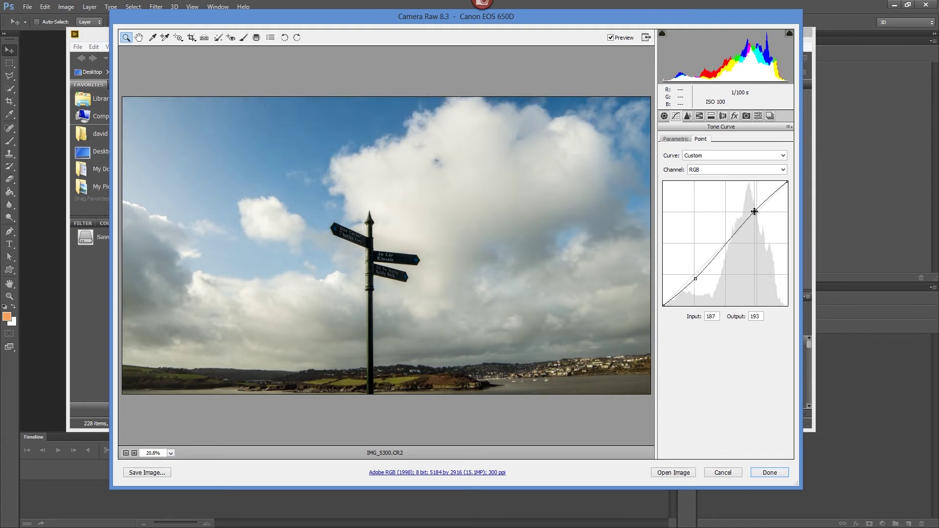
Darken the sky with a Graduated Filter running from the image's top edge to just below the signpost arms, with Exposure at about -0.65.
left_click(687, 117)
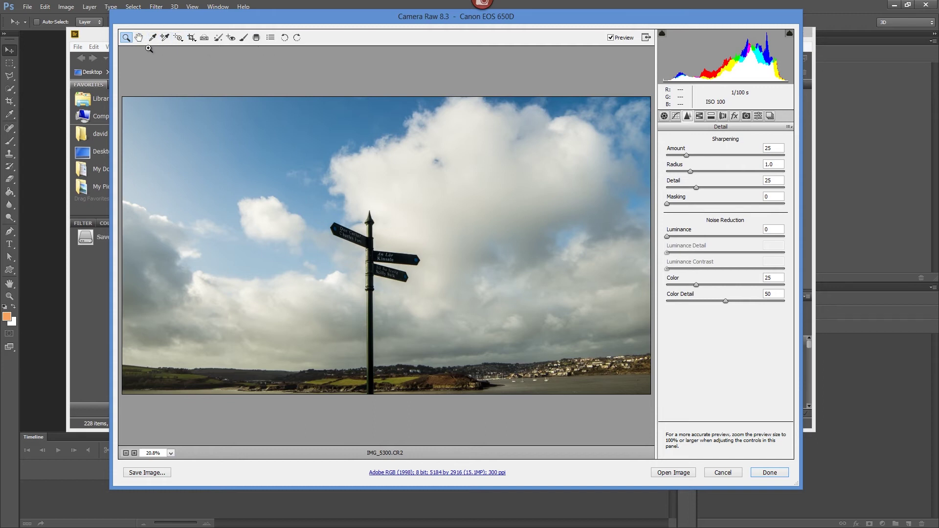
left_click(256, 39)
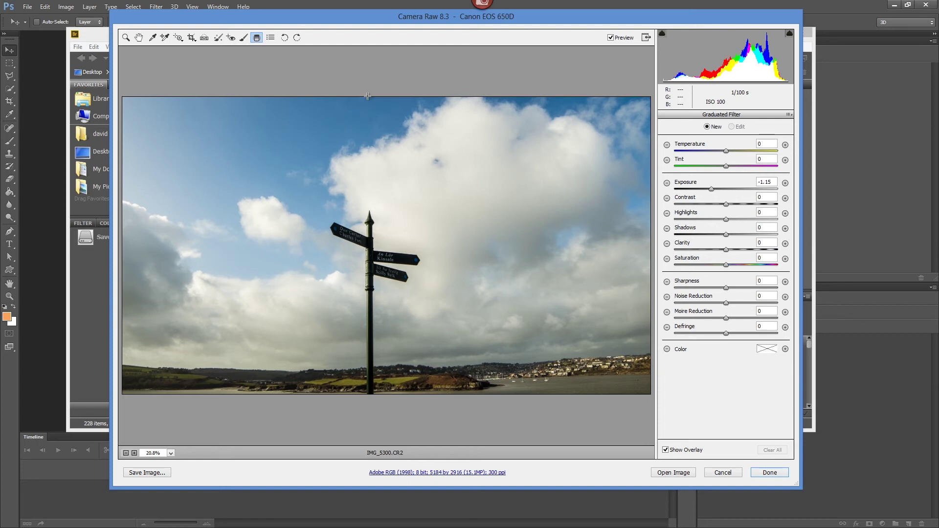
left_click_drag(367, 93, 366, 295)
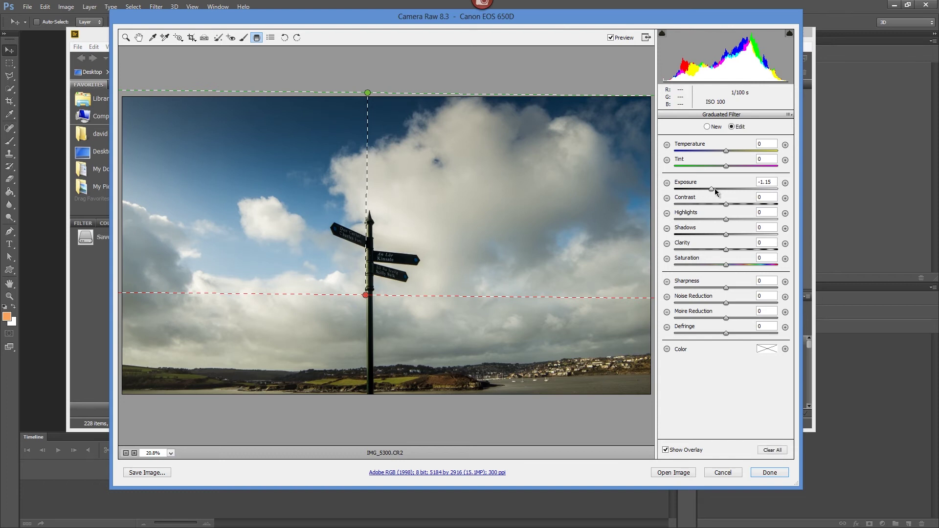
mouse_move(711, 191)
left_mouse_down()
mouse_move(675, 197)
mouse_move(736, 195)
mouse_move(719, 196)
left_mouse_up()
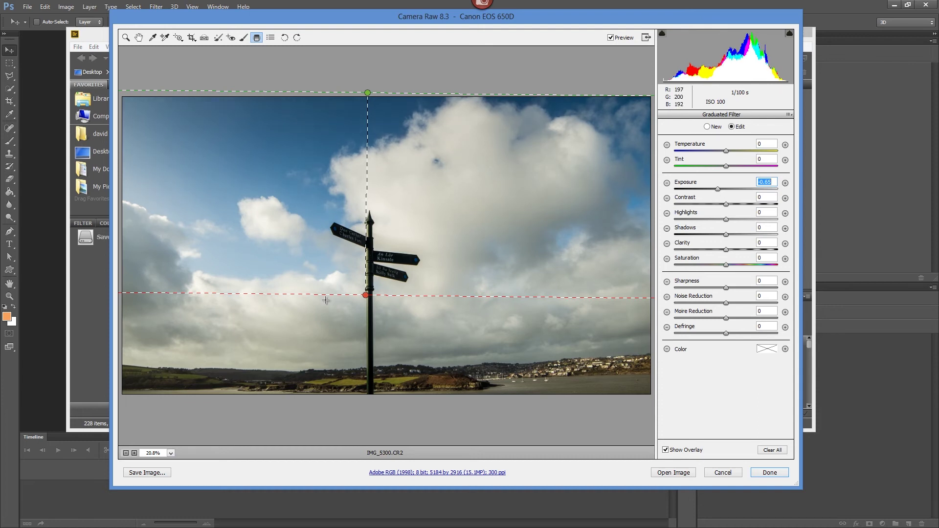
left_click(126, 37)
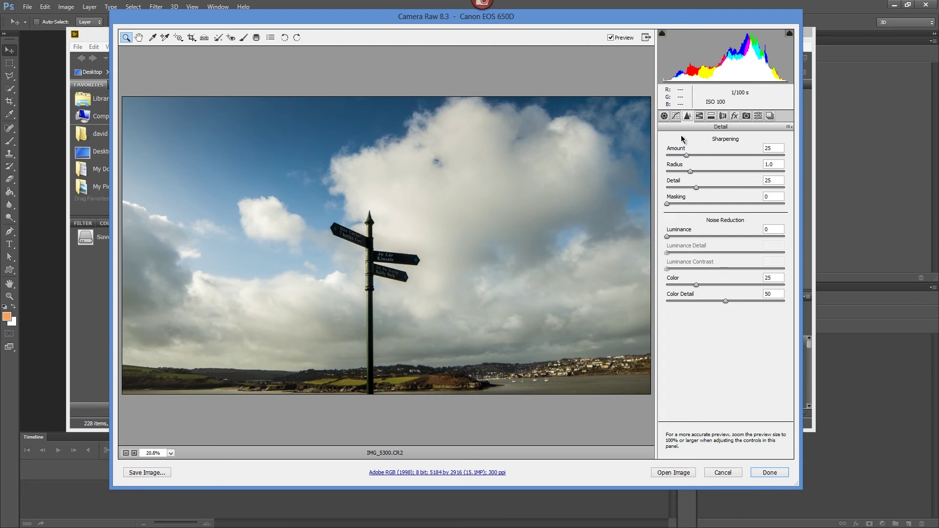
Raise the photo's Shadows to +51 in the basic adjustments.
left_click(665, 117)
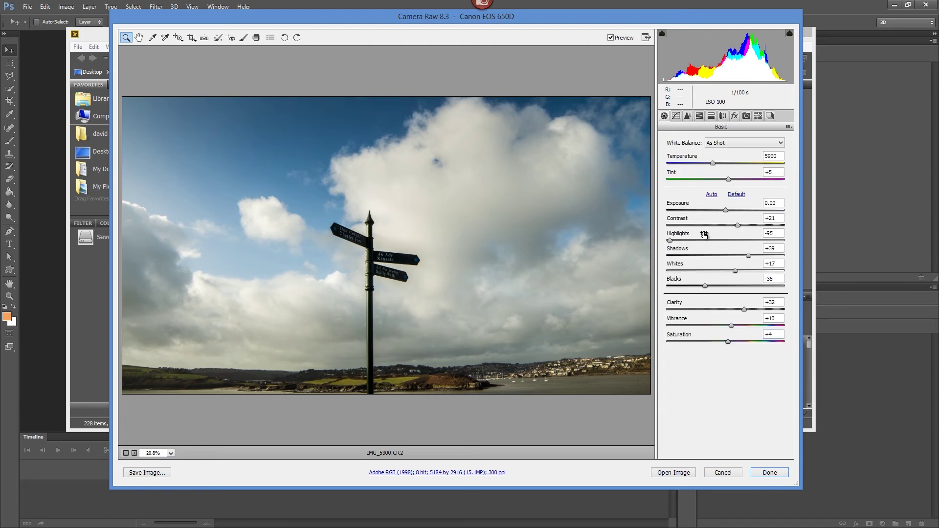
left_click_drag(749, 255, 756, 256)
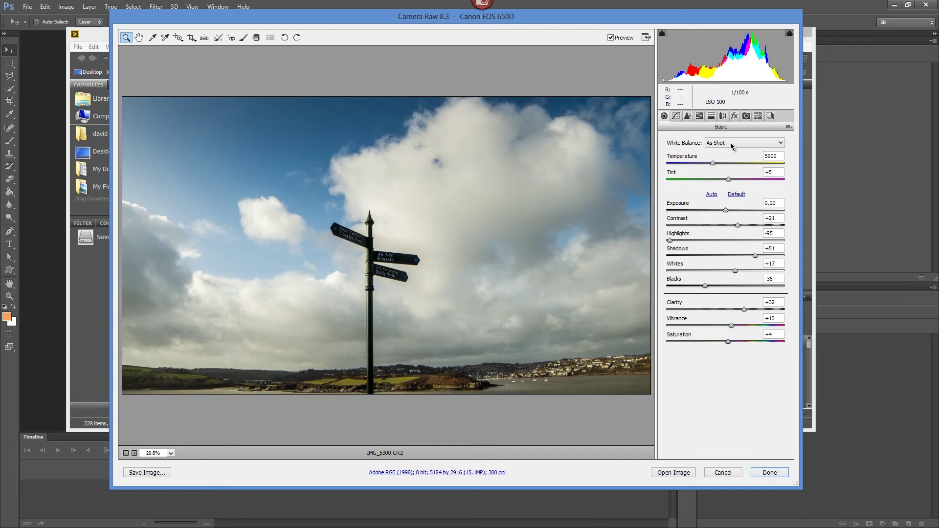
Compare the graded photo with its original look using Preview and Camera Raw Defaults, ending on Custom Settings.
left_click(789, 127)
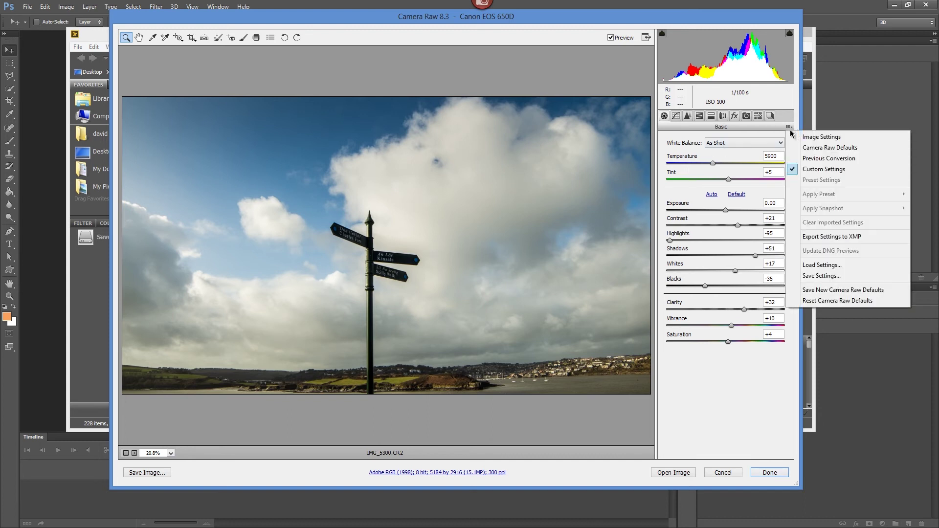
left_click(612, 39)
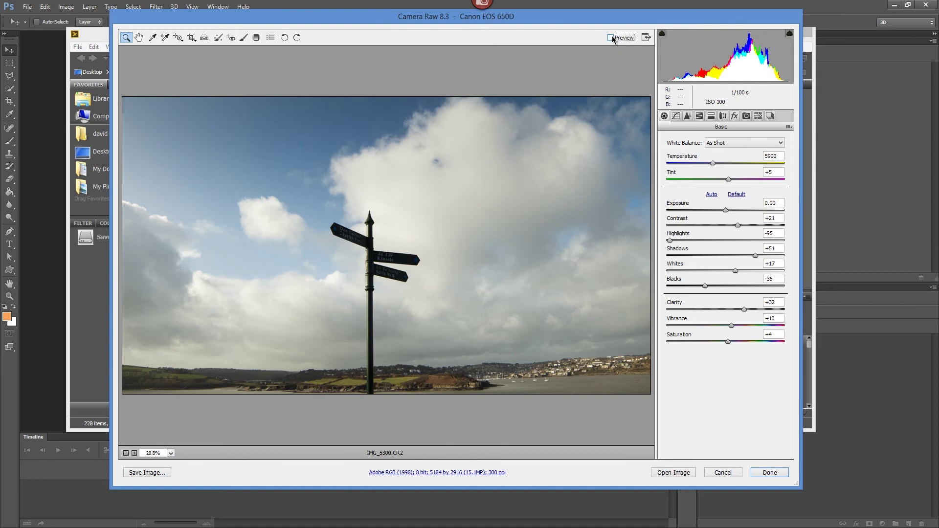
left_click(612, 39)
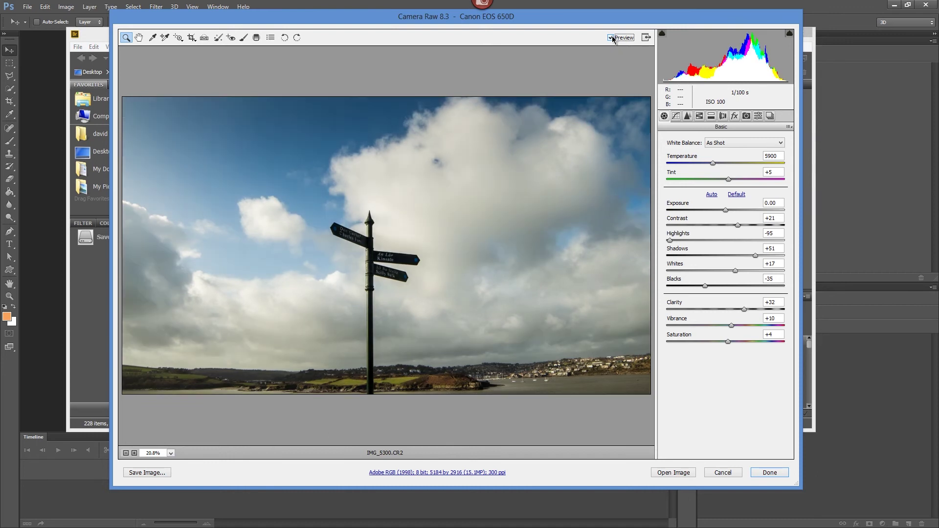
left_click(789, 128)
left_click(807, 146)
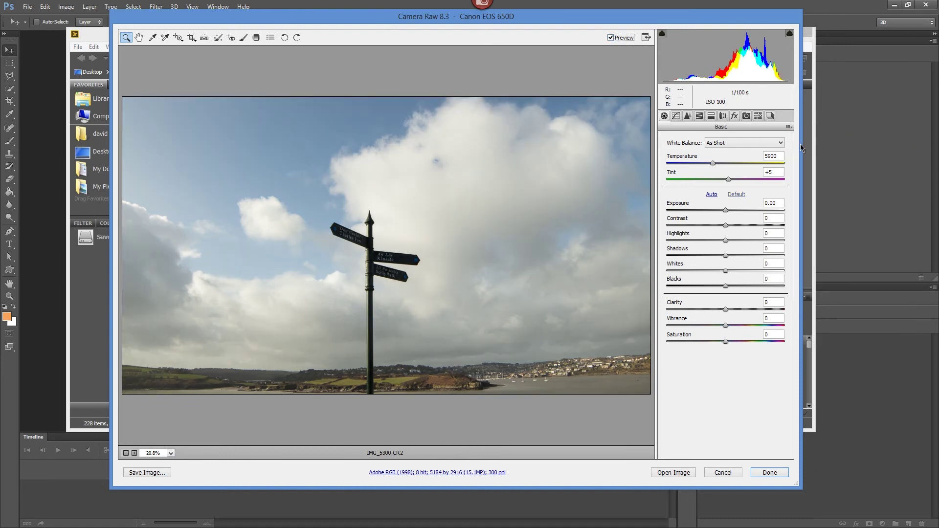
left_click(789, 128)
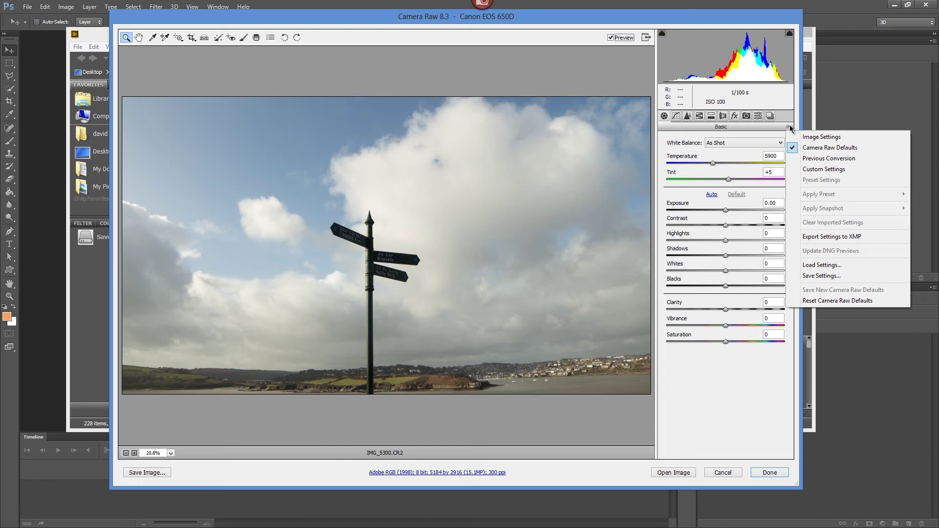
left_click(814, 170)
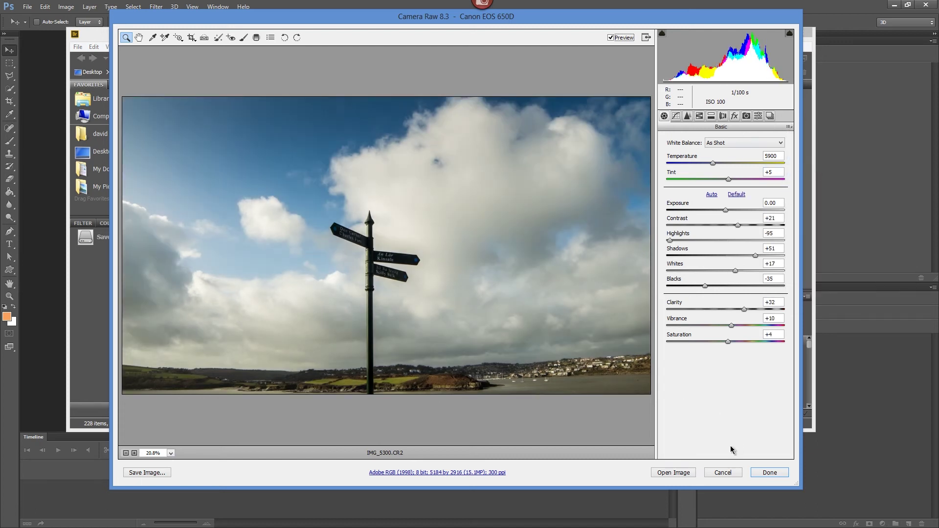
Apply the Camera Raw adjustments to IMG_5300.CR2 and compare it in Bridge with the following unedited frames.
left_click(762, 474)
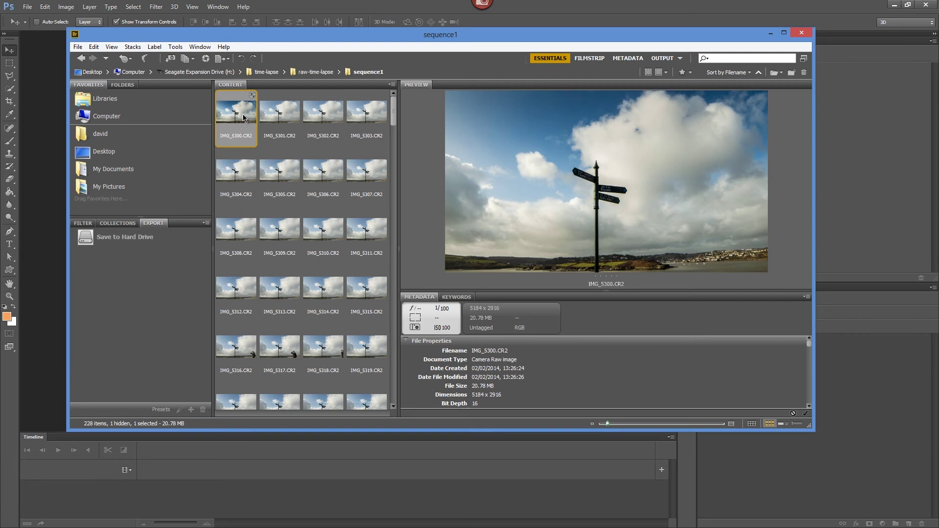
left_click(273, 116)
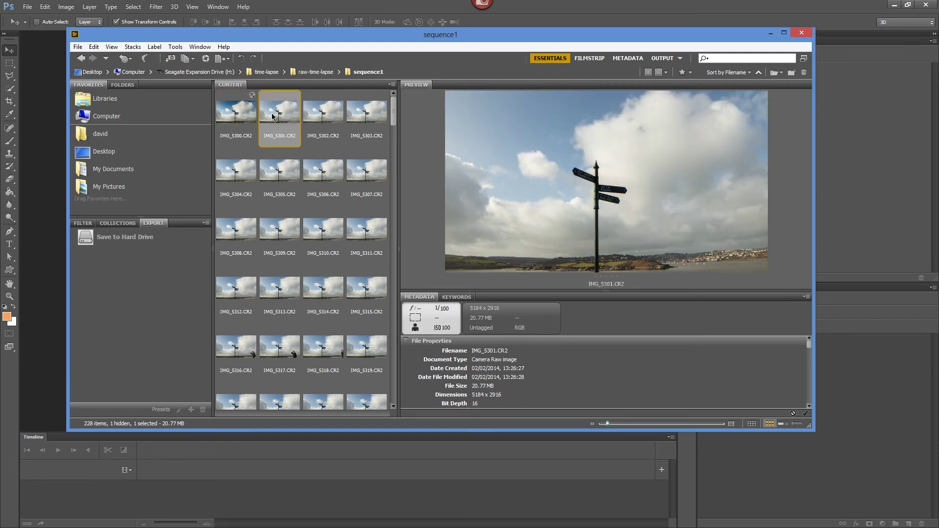
left_click(335, 119)
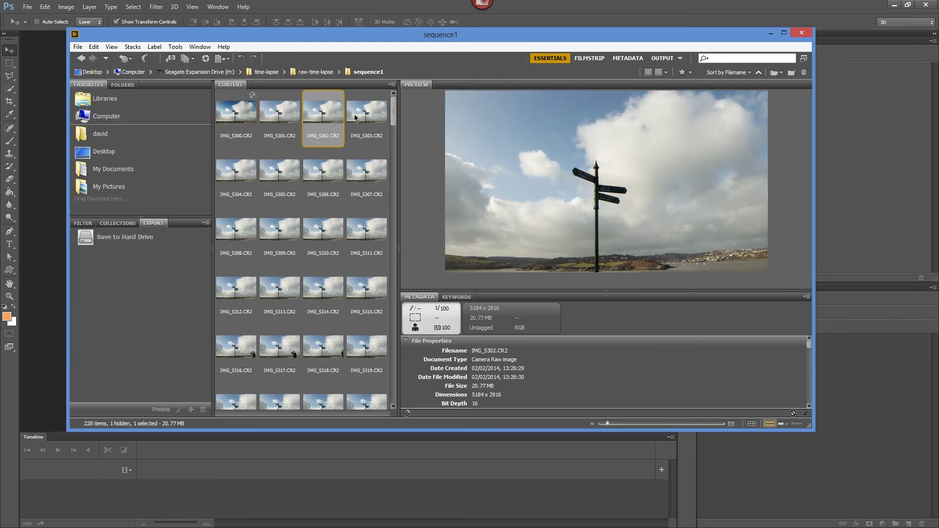
left_click(269, 119)
left_click(244, 118)
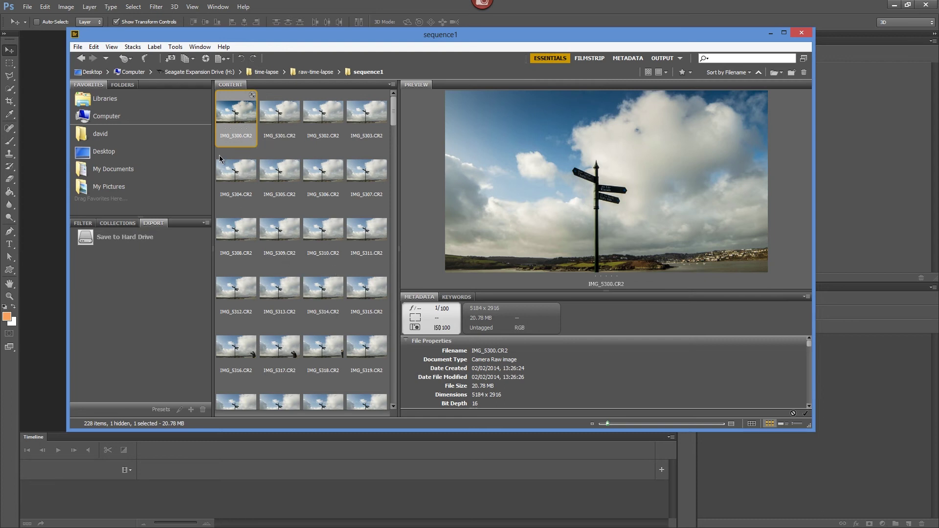
Copy the Camera Raw develop settings of the graded frame IMG_5300.CR2.
right_click(236, 115)
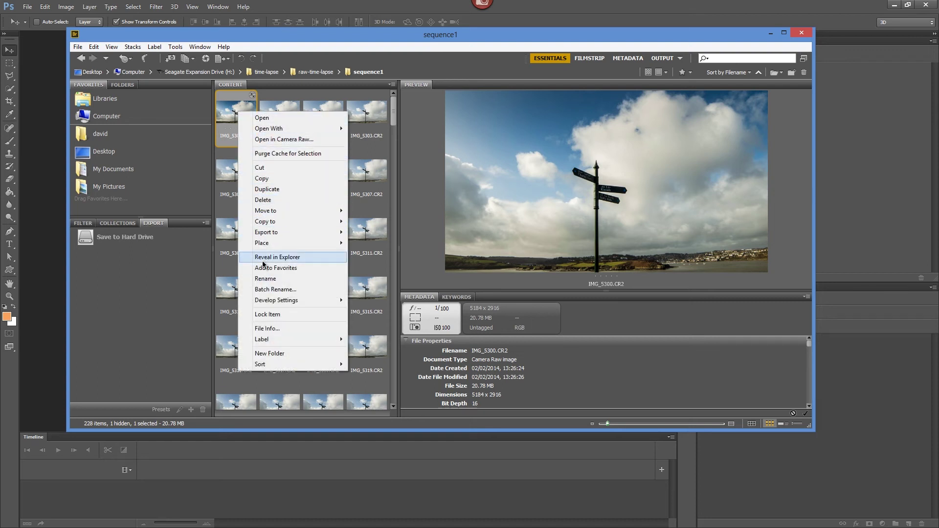
mouse_move(268, 303)
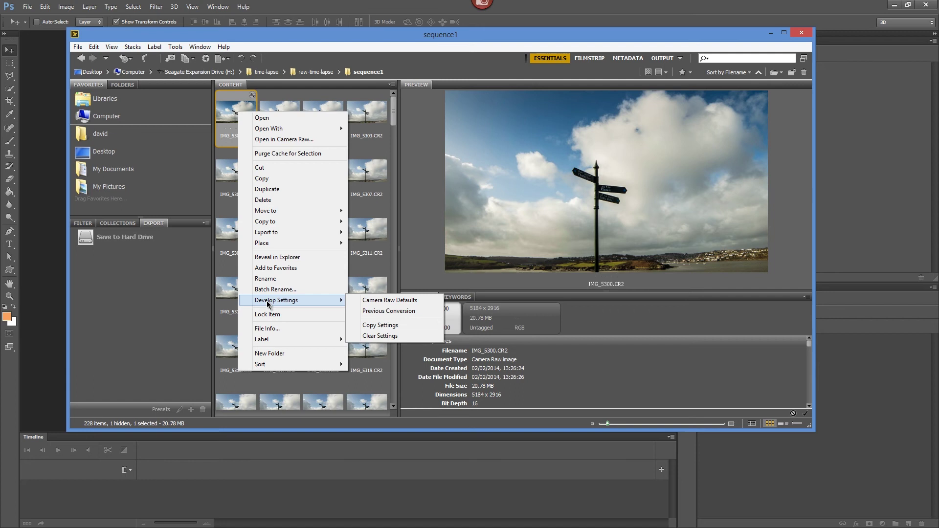
left_click(379, 326)
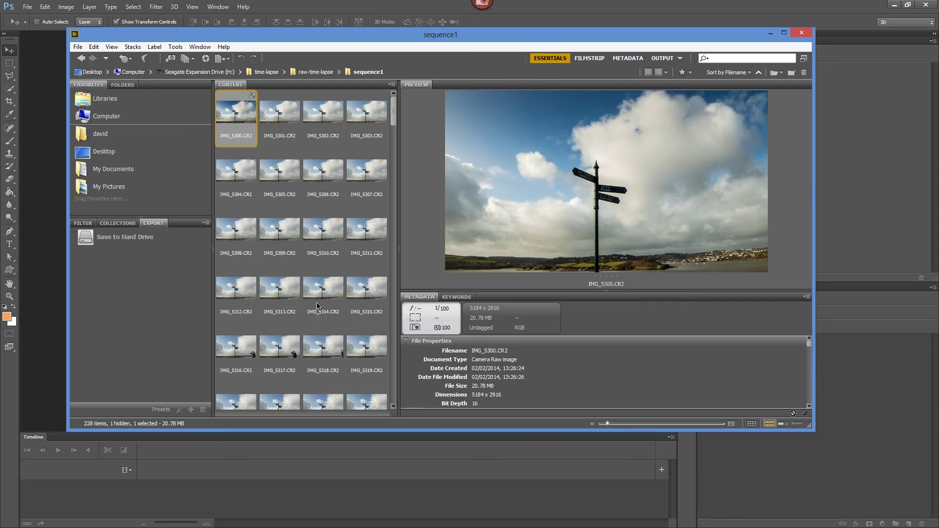
left_click(93, 47)
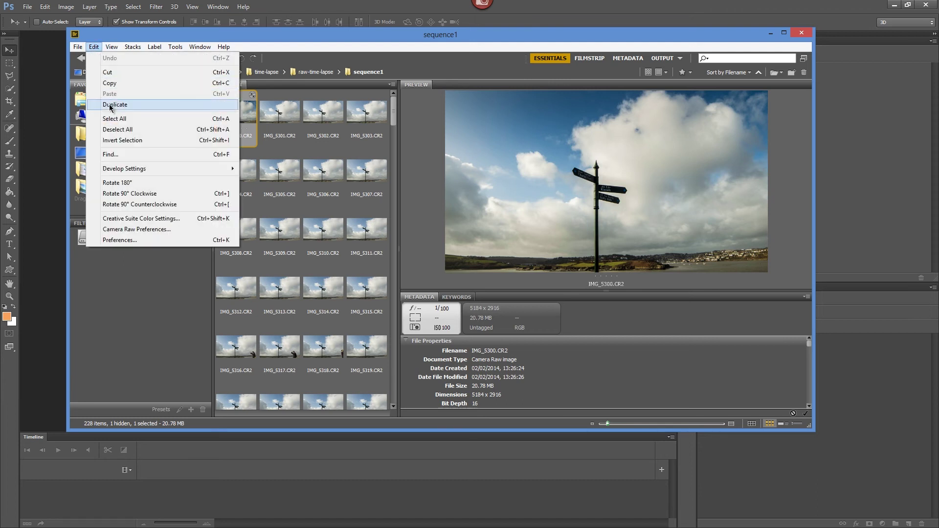
left_click(254, 120)
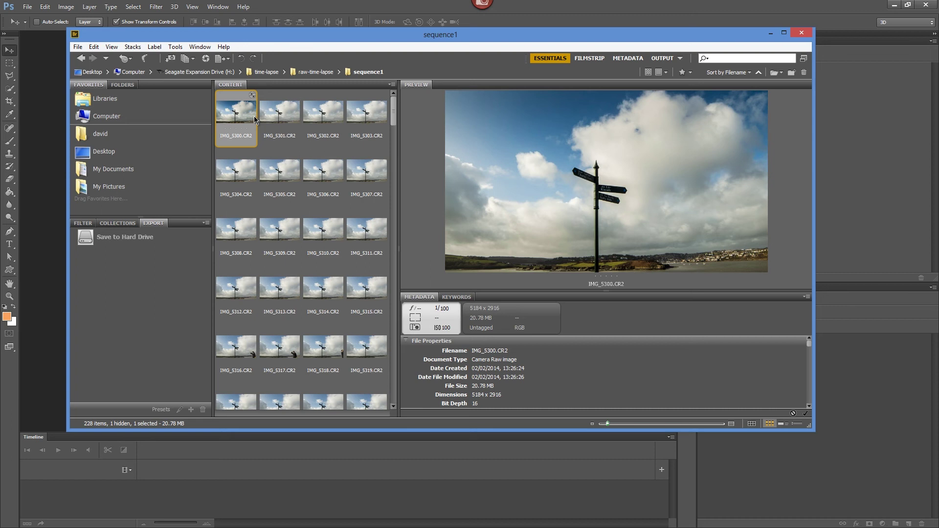
Select every frame in the sequence1 folder and paste the copied Camera Raw settings onto them with the Everything subset.
key("ctrl+a")
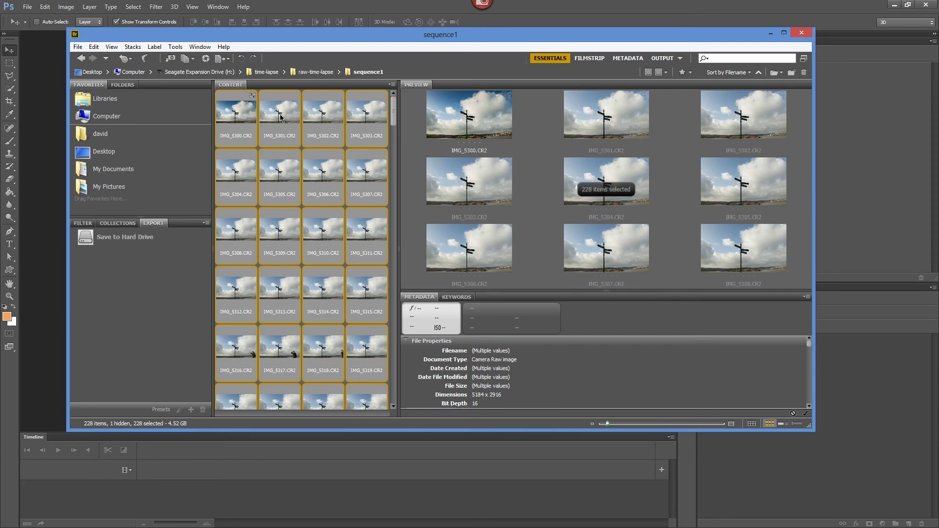
right_click(240, 114)
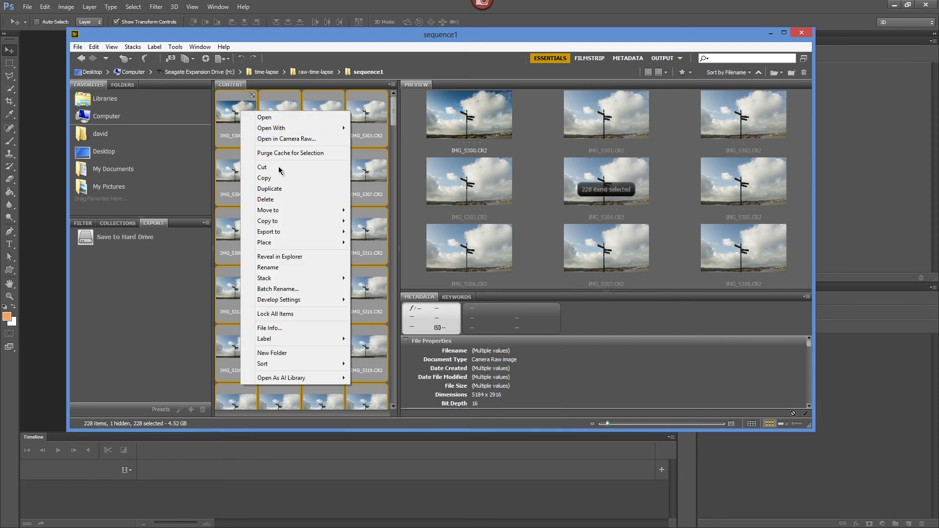
mouse_move(297, 299)
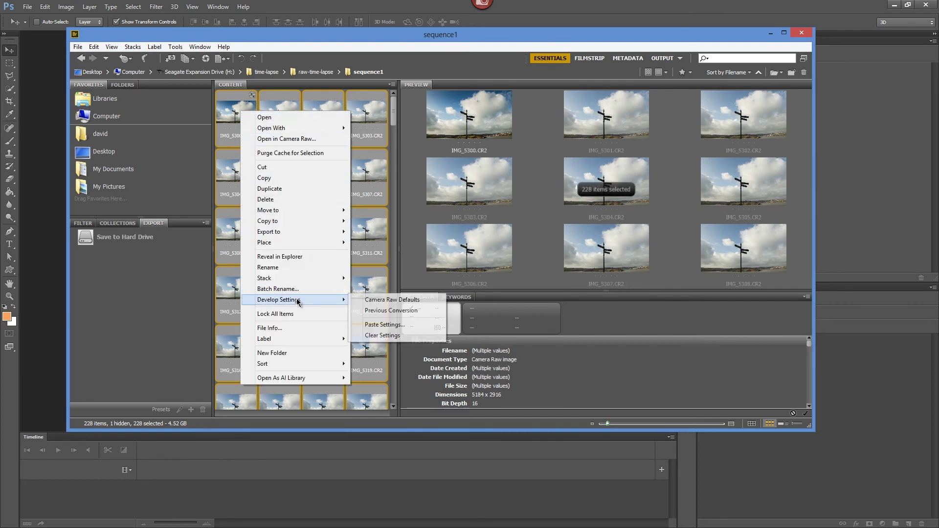
left_click(393, 325)
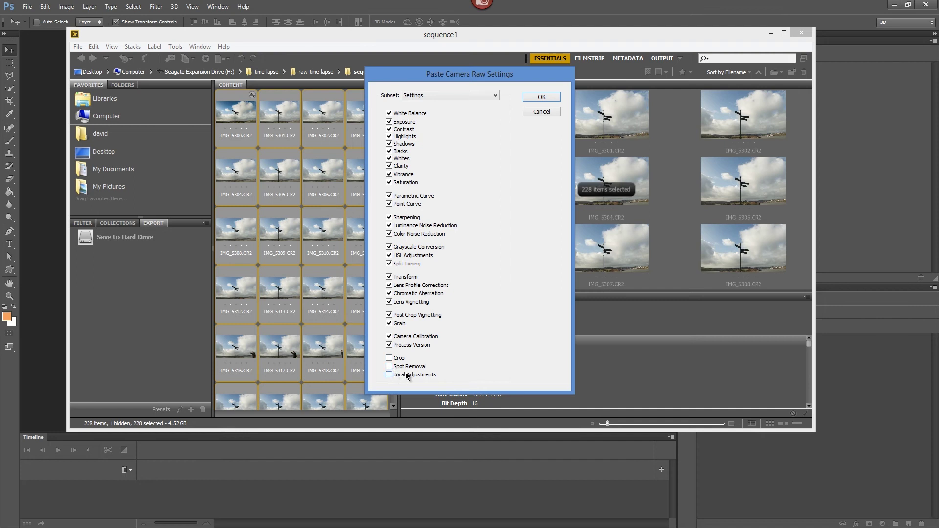
left_click(495, 95)
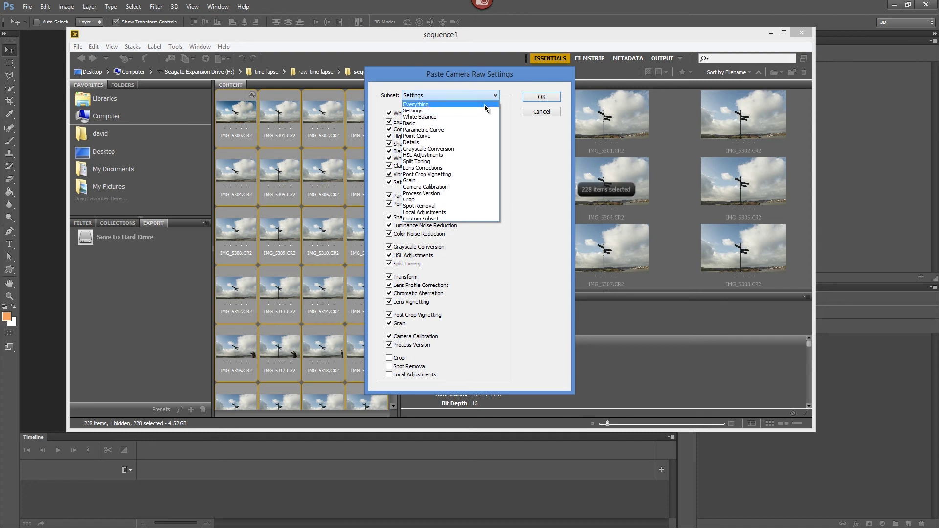
left_click(486, 109)
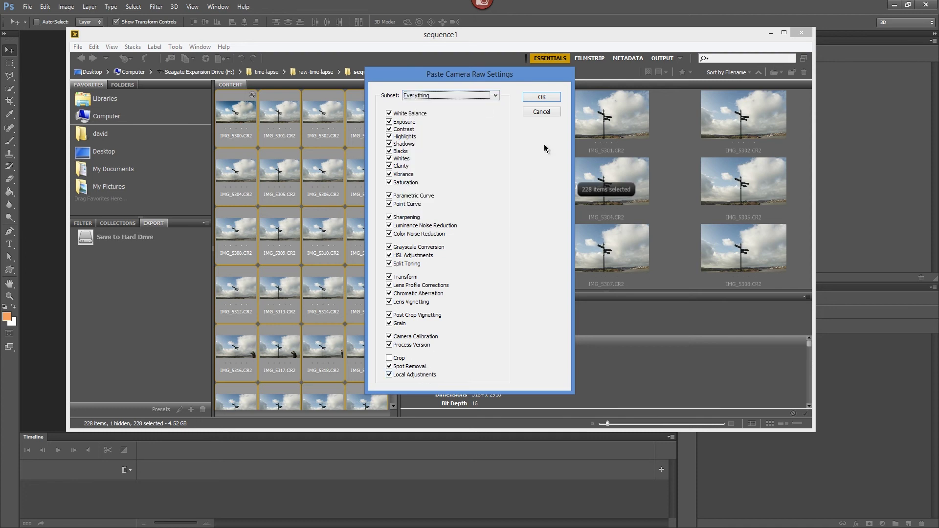
left_click(541, 97)
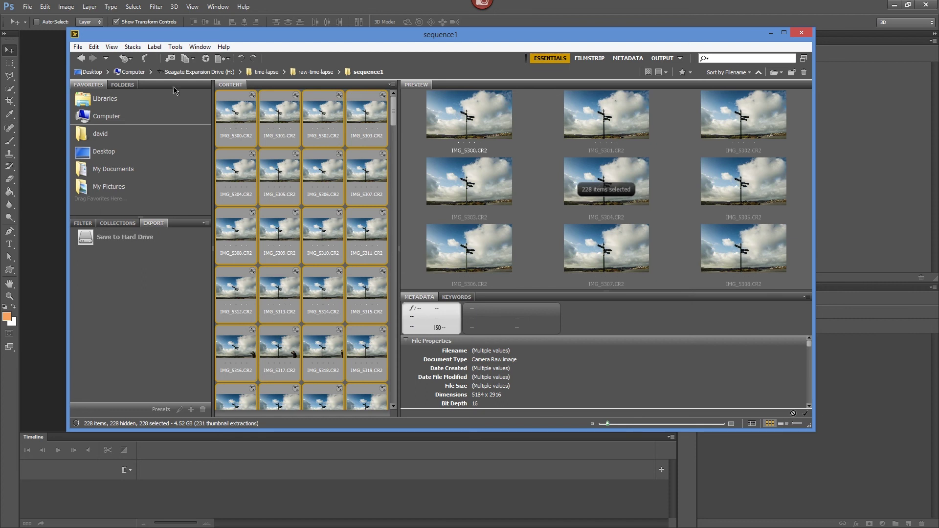
Run Photoshop's Image Processor on the selected frames, saving quality 12 JPEGs to H:\time-lapse\raw-conversion with the ICC profile included.
left_click(175, 47)
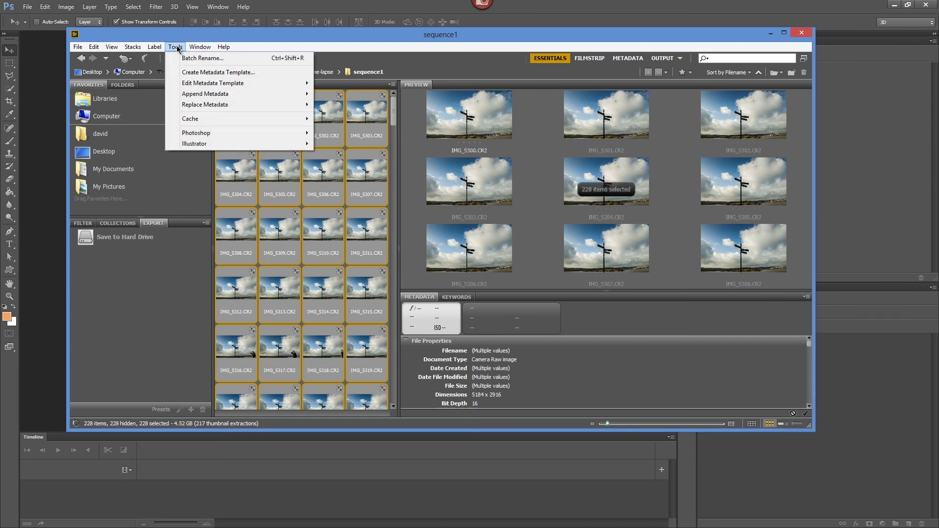
mouse_move(185, 137)
left_click(334, 155)
left_click_drag(374, 131, 281, 91)
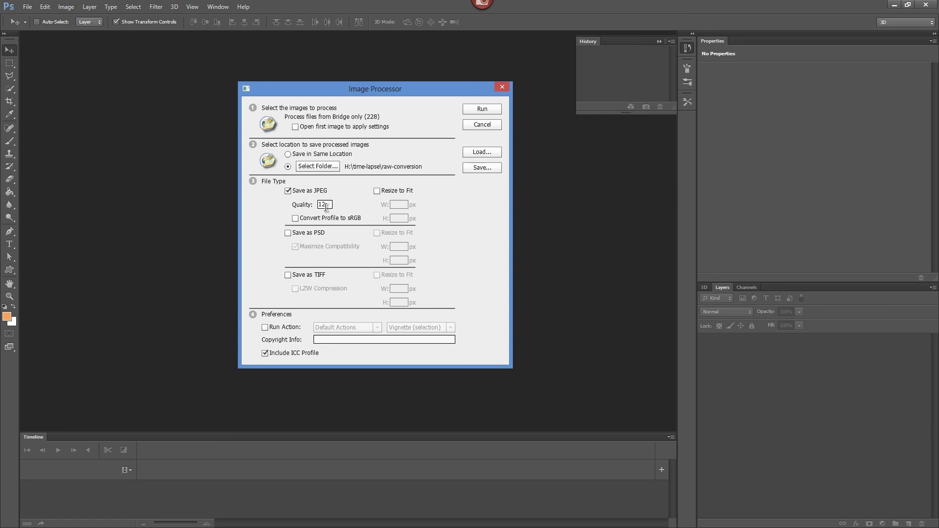
left_click(482, 110)
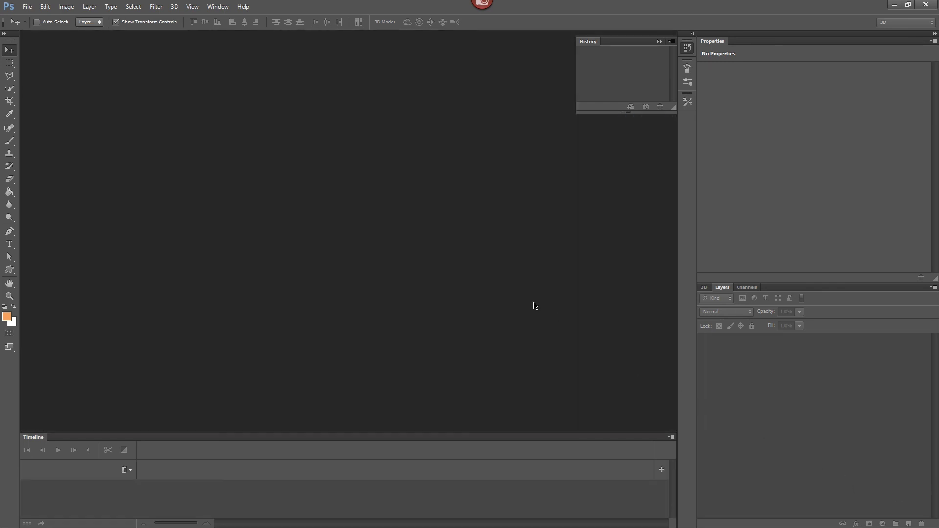
Minimise Photoshop and Bridge and open the JPEG folder inside time-lapse\raw-conversion in File Explorer.
left_click(895, 5)
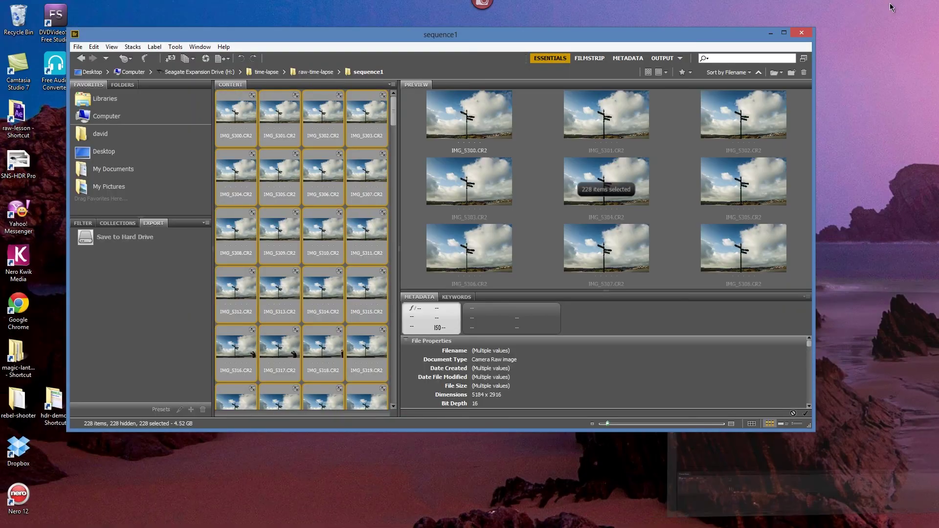
left_click(770, 33)
double_click(321, 202)
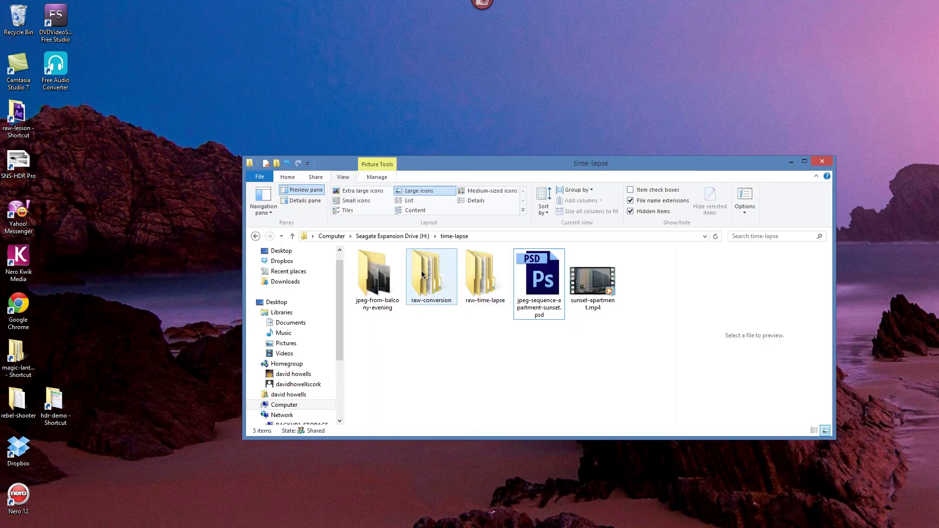
double_click(424, 273)
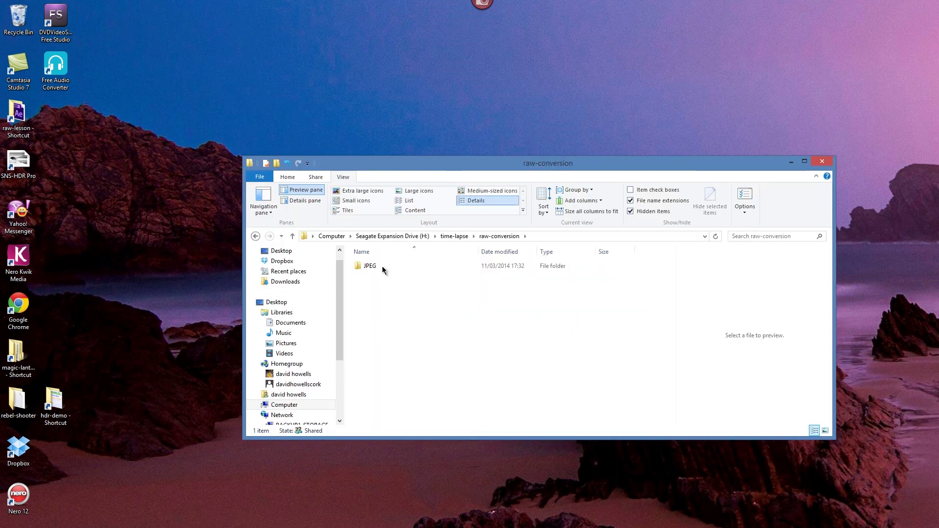
left_click(365, 266)
double_click(365, 267)
Enlarge the preview pane and check several of the converted JPEG frames, such as IMG_5300.jpg, IMG_5301.jpg and IMG_5302.jpg.
left_click(370, 278)
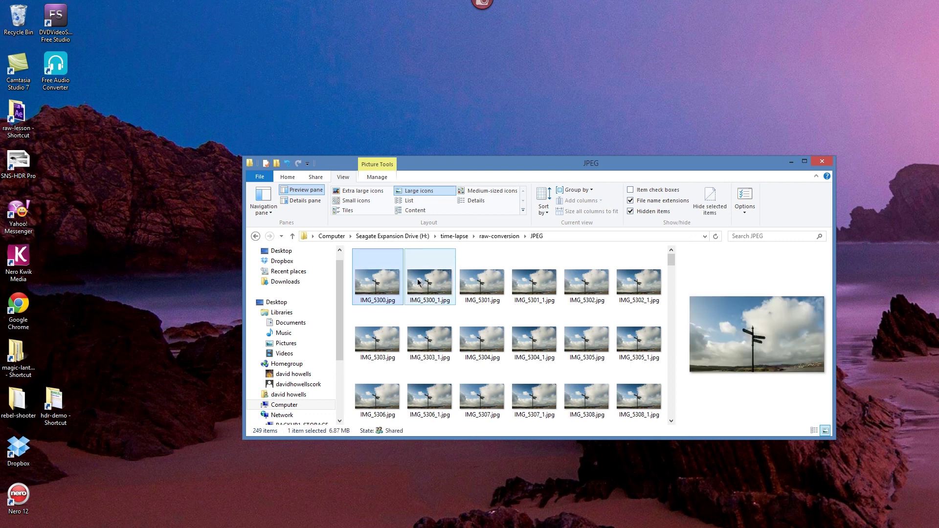
left_click_drag(468, 169, 386, 96)
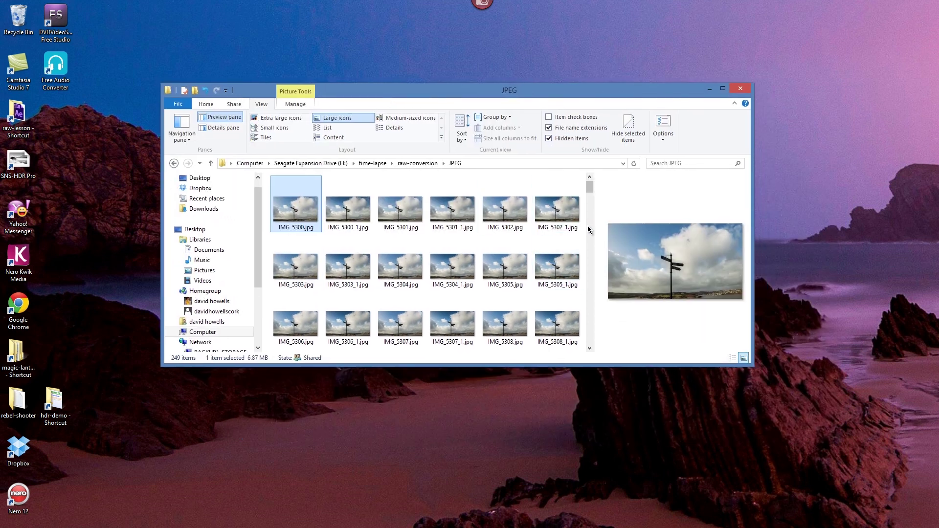
left_click_drag(594, 229, 406, 246)
left_click(399, 220)
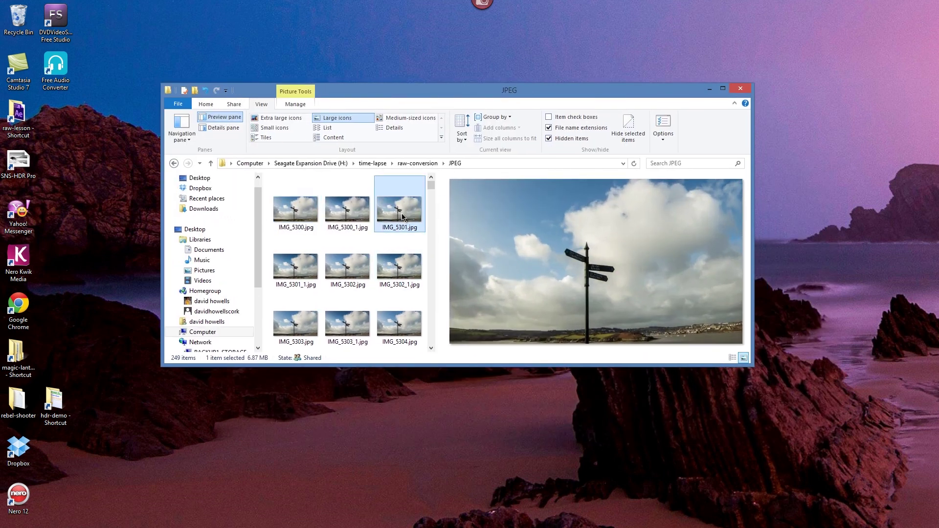
left_click(396, 280)
left_click(345, 267)
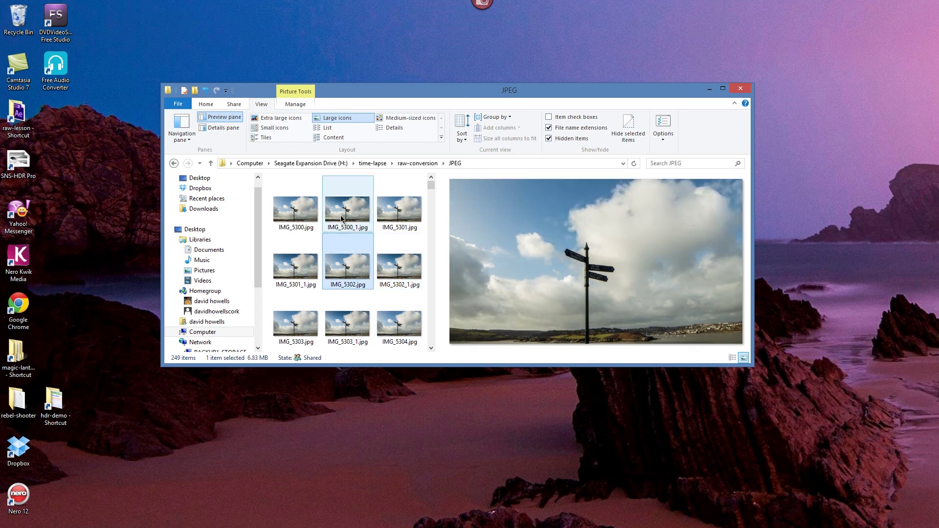
left_click(346, 211)
left_click(313, 211)
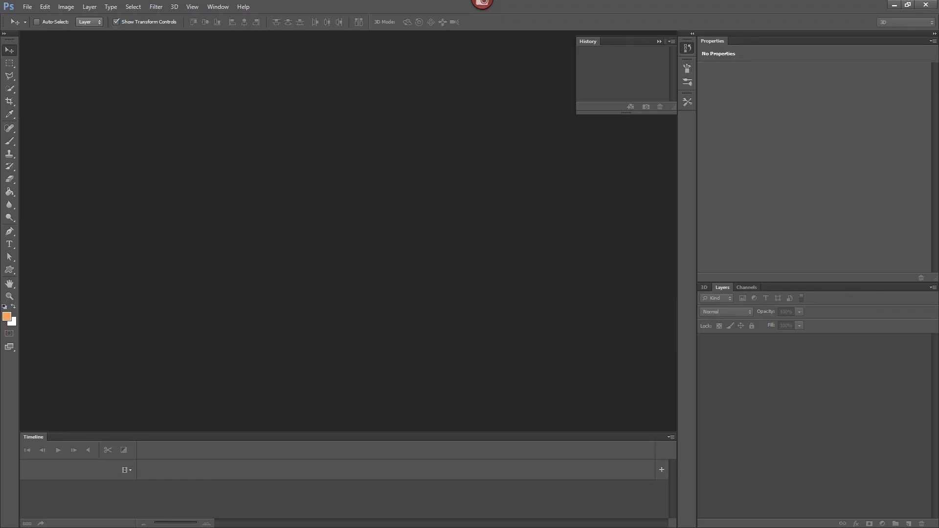
In Photoshop, open IMG_5300.jpg from raw-conversion\JPEG as an image sequence at 24 fps and play it in the timeline.
left_click(28, 6)
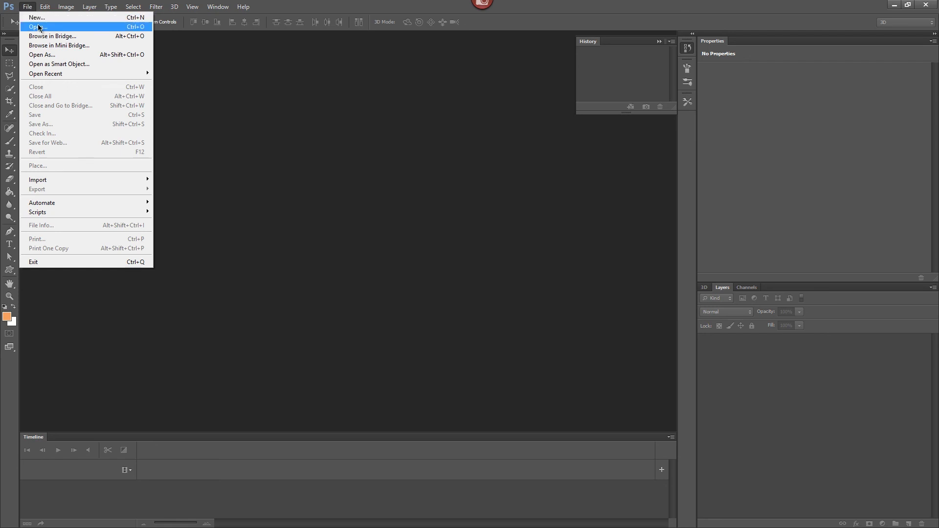
left_click(37, 26)
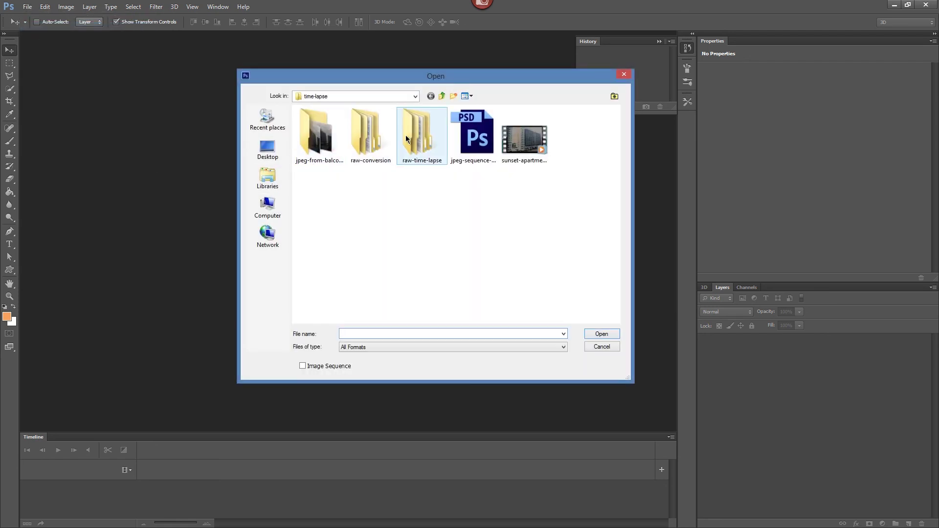
double_click(367, 136)
double_click(303, 123)
left_click(304, 126)
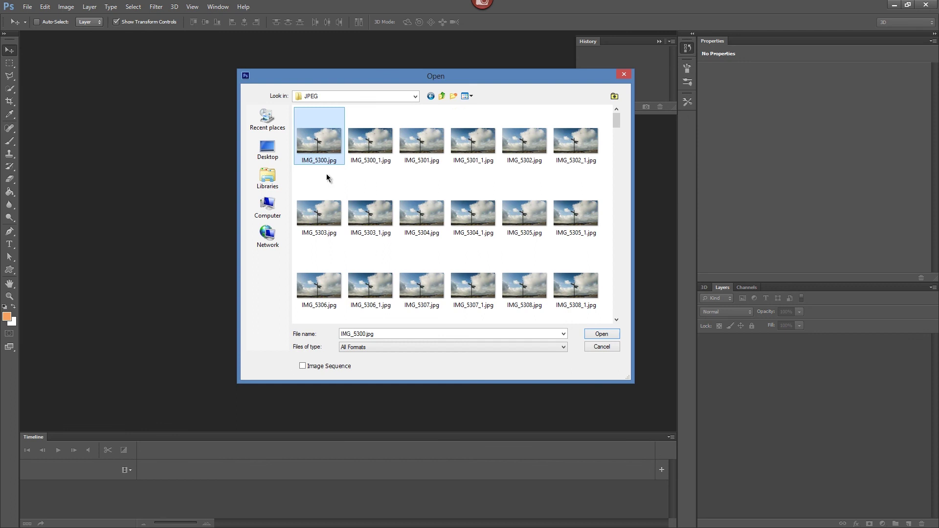
left_click(302, 367)
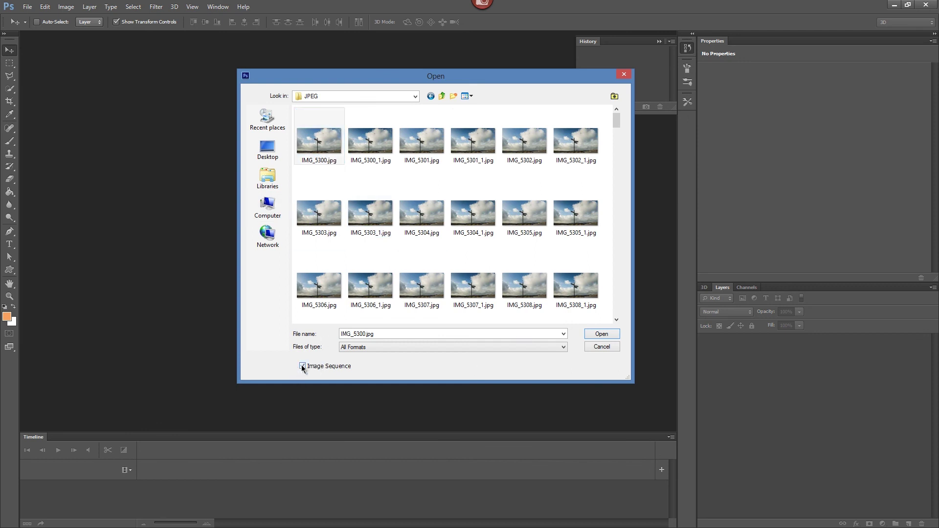
left_click(602, 333)
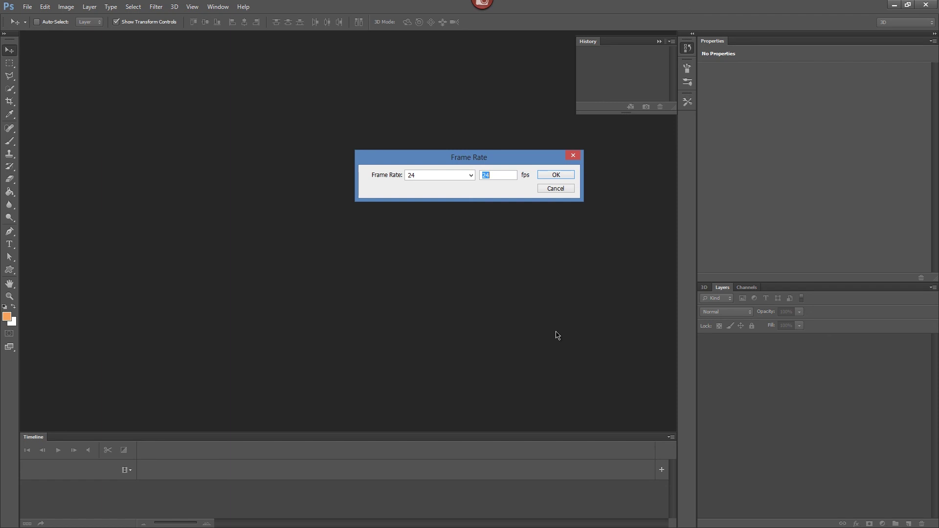
left_click(551, 177)
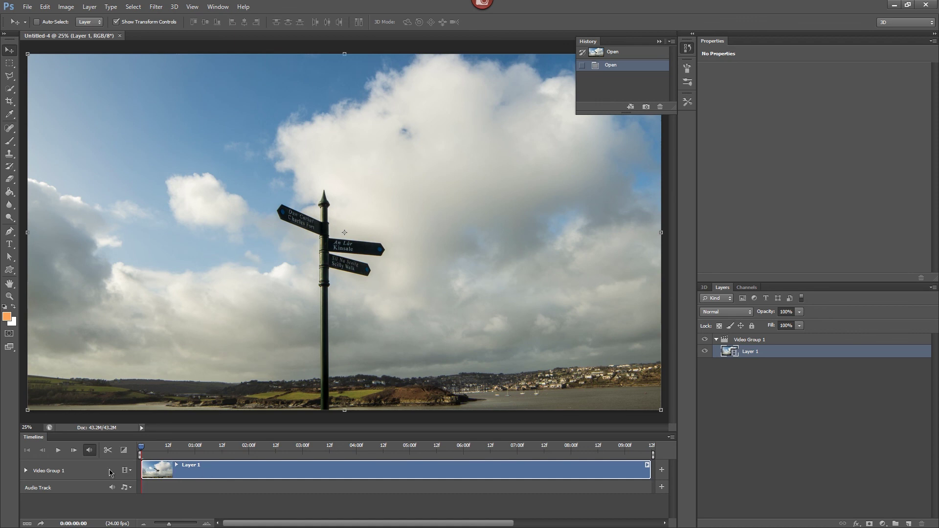
left_click(57, 450)
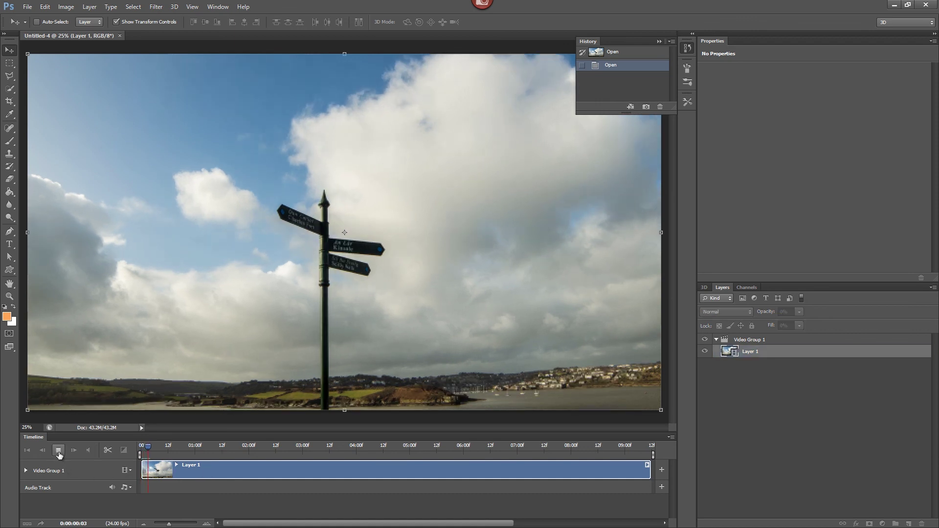